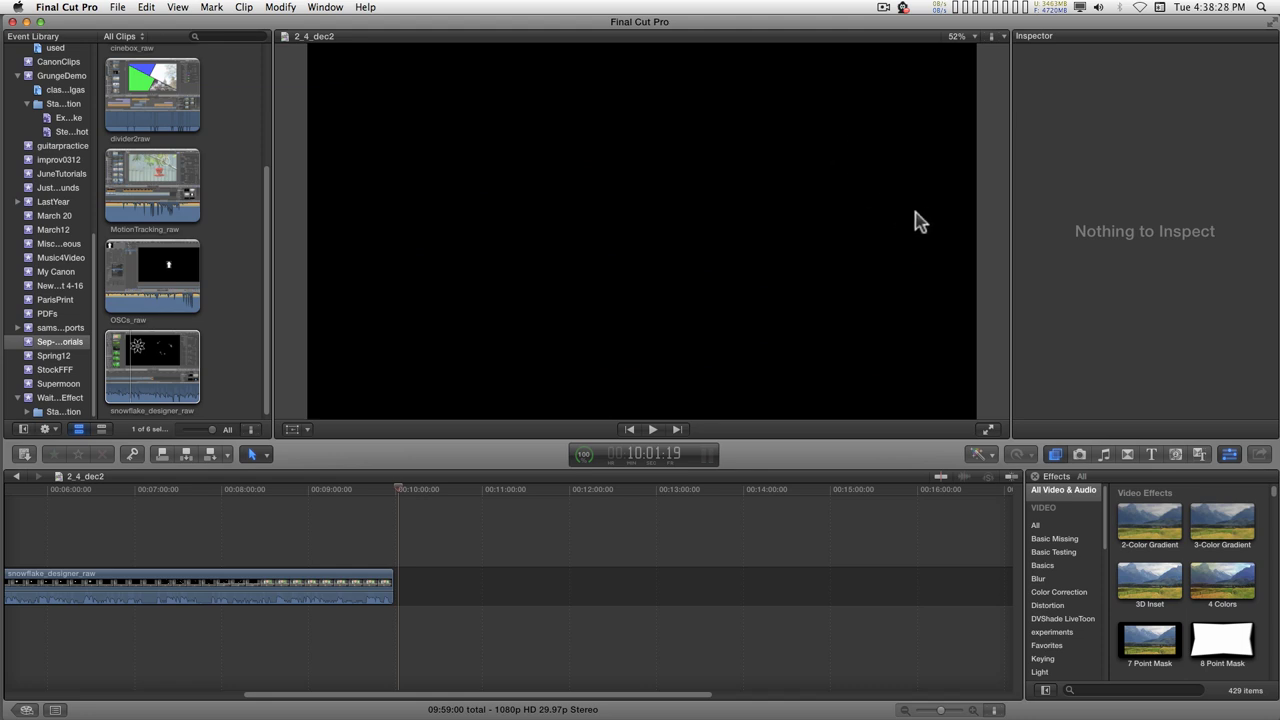
Show the Requests generators and preview the Snowflake generator's white snowflake shape.
{"action": "left_click", "coordinate": [1183, 459]}
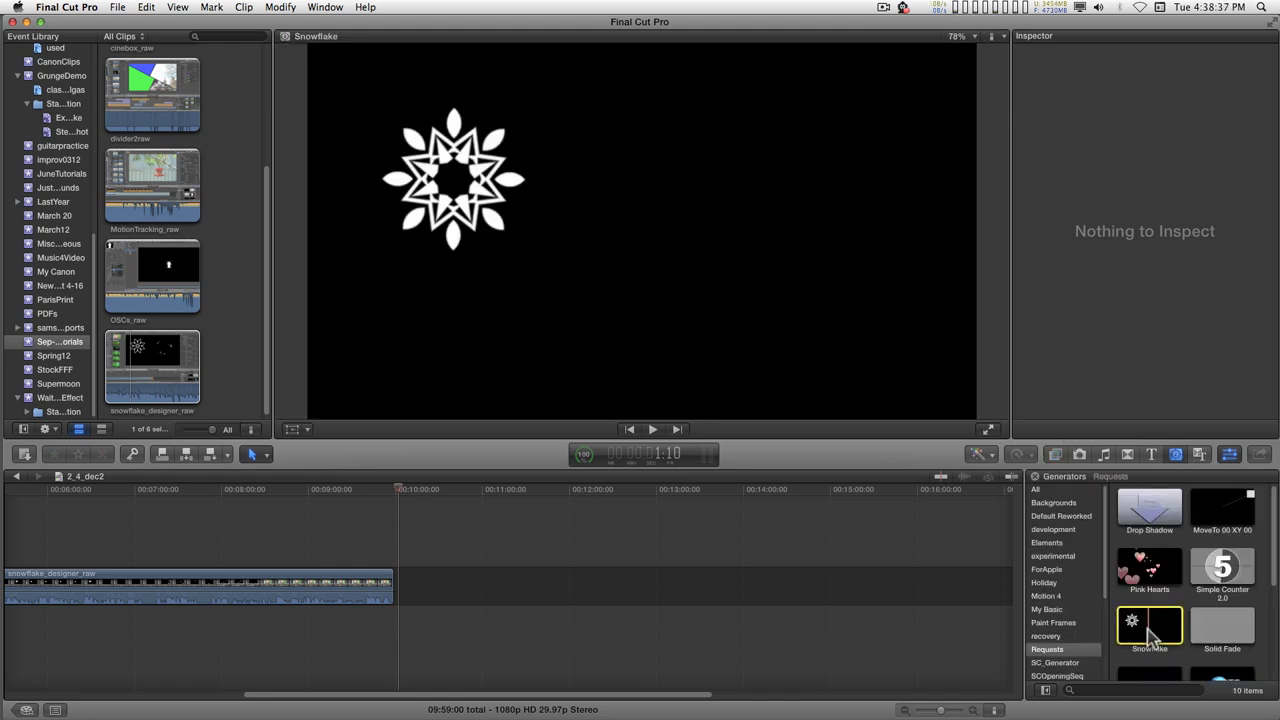
Add a Snowflake generator after snowflake_designer_raw, show its parameters, and make the viewer taller.
{"action": "left_click_drag", "start_coordinate": [1150, 632], "coordinate": [400, 585]}
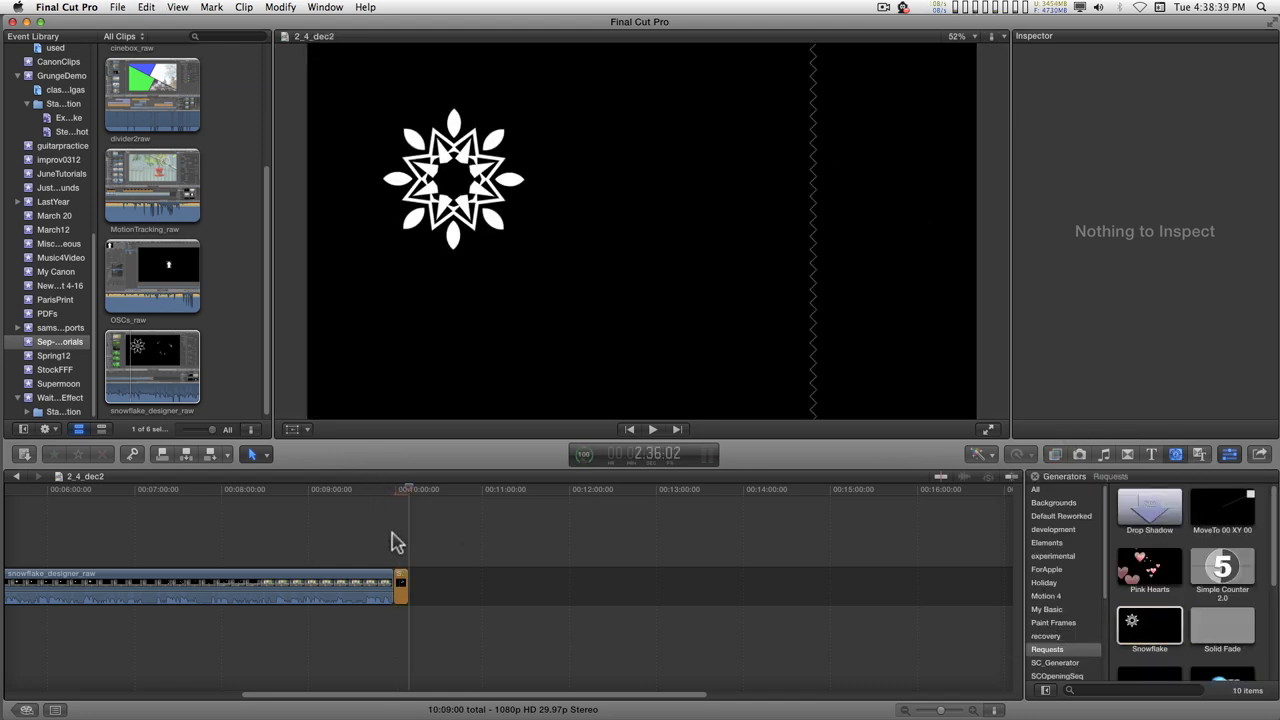
{"action": "left_click", "coordinate": [402, 588]}
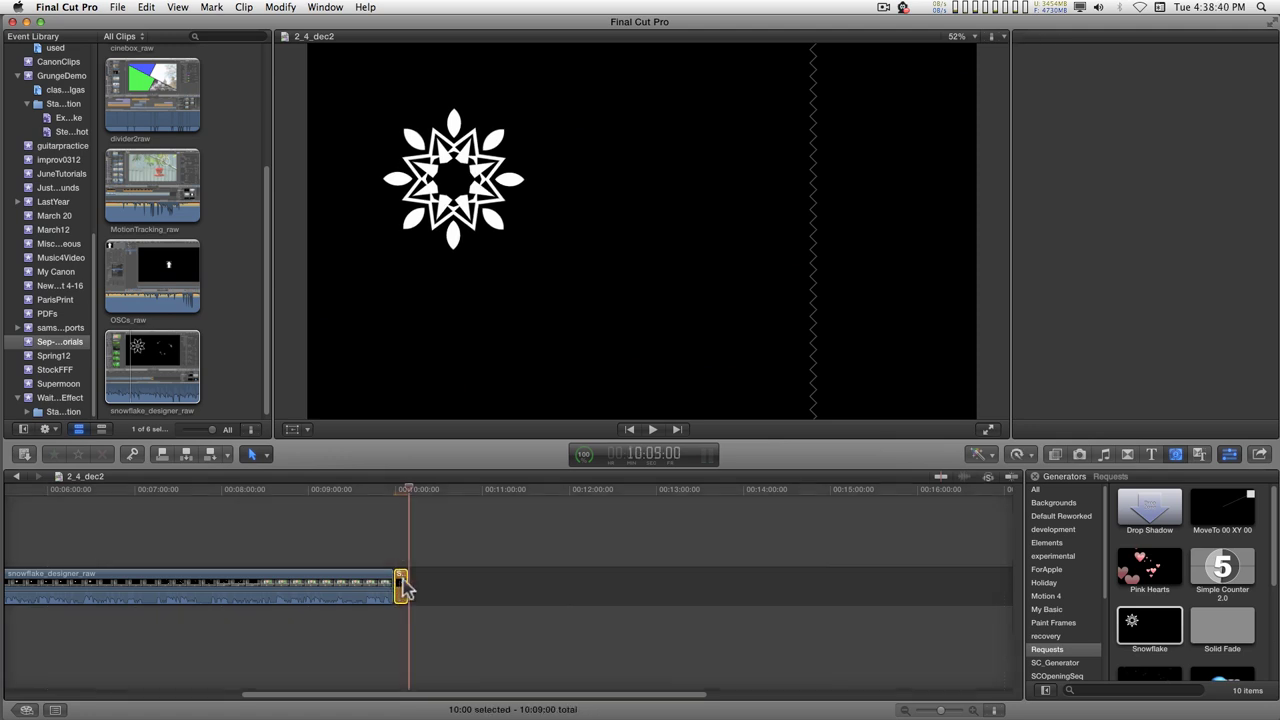
{"action": "left_click", "coordinate": [403, 490]}
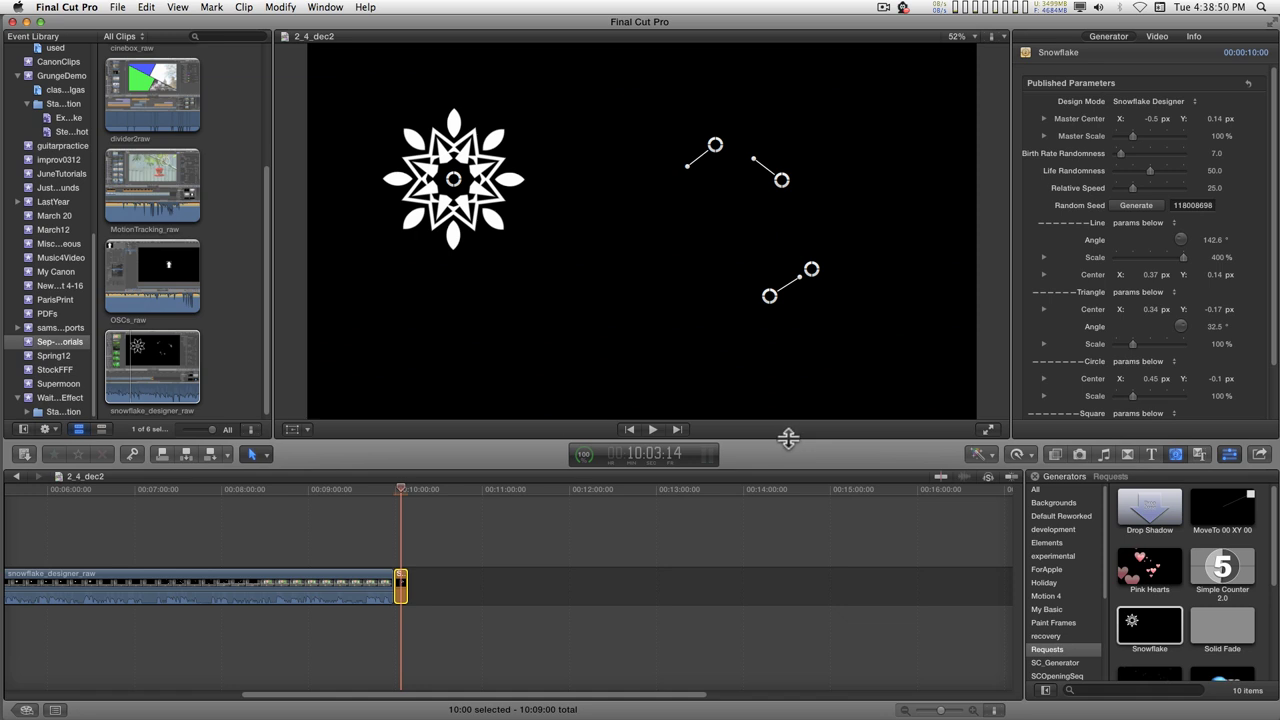
{"action": "left_click_drag", "start_coordinate": [788, 437], "coordinate": [766, 508]}
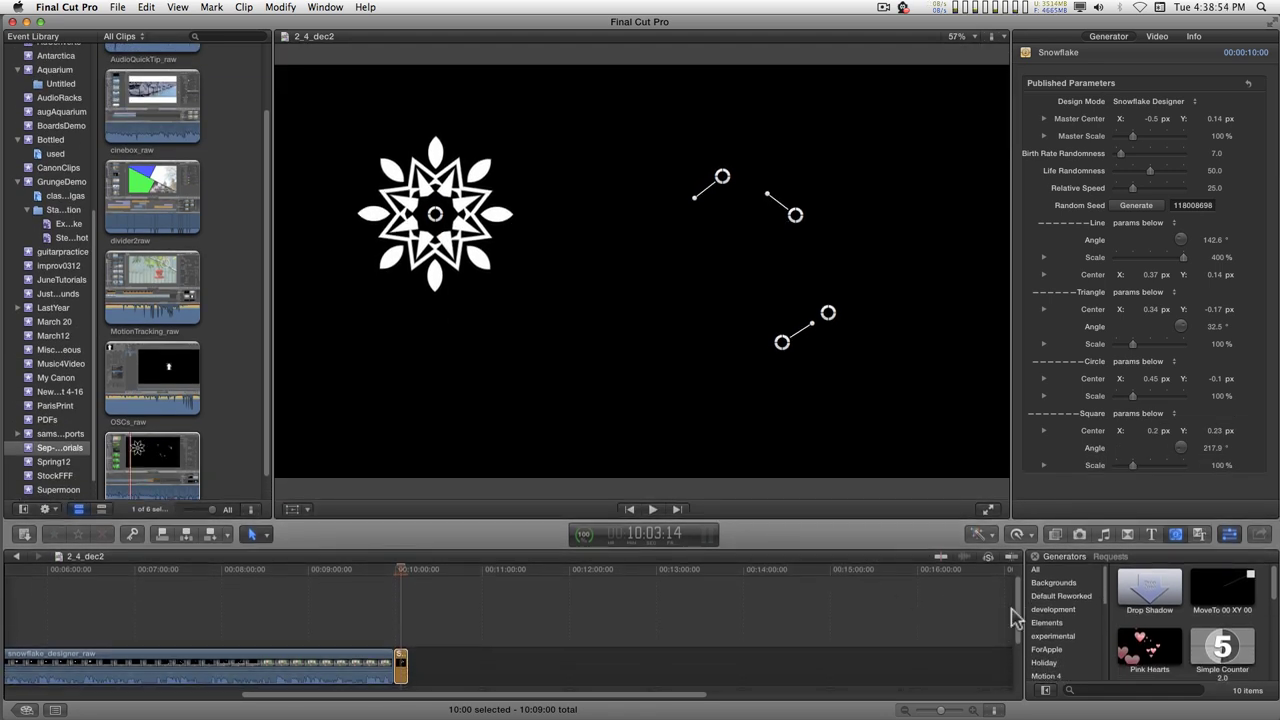
{"action": "scroll", "coordinate": [1013, 618], "scroll_direction": "down", "scroll_amount": 1}
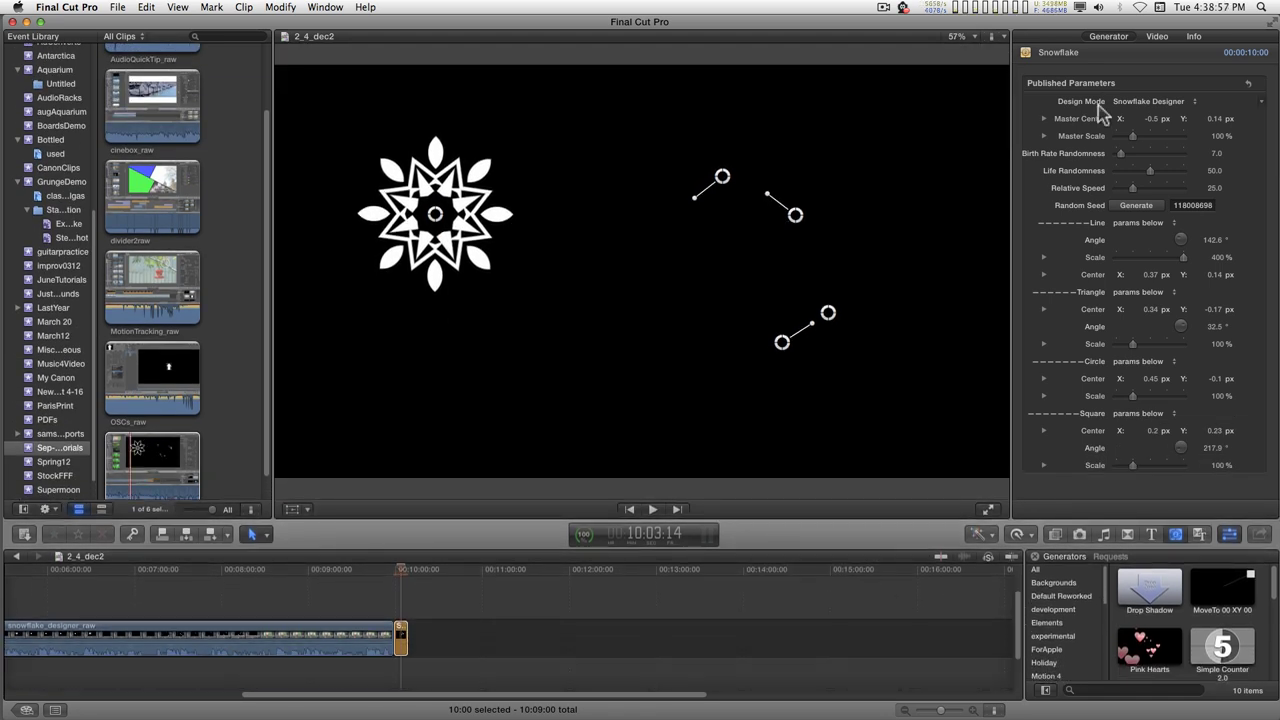
Try the Animate Snowfall and Both design modes, then move the snowflake down-left.
{"action": "left_click", "coordinate": [1161, 108]}
{"action": "left_click", "coordinate": [1160, 113]}
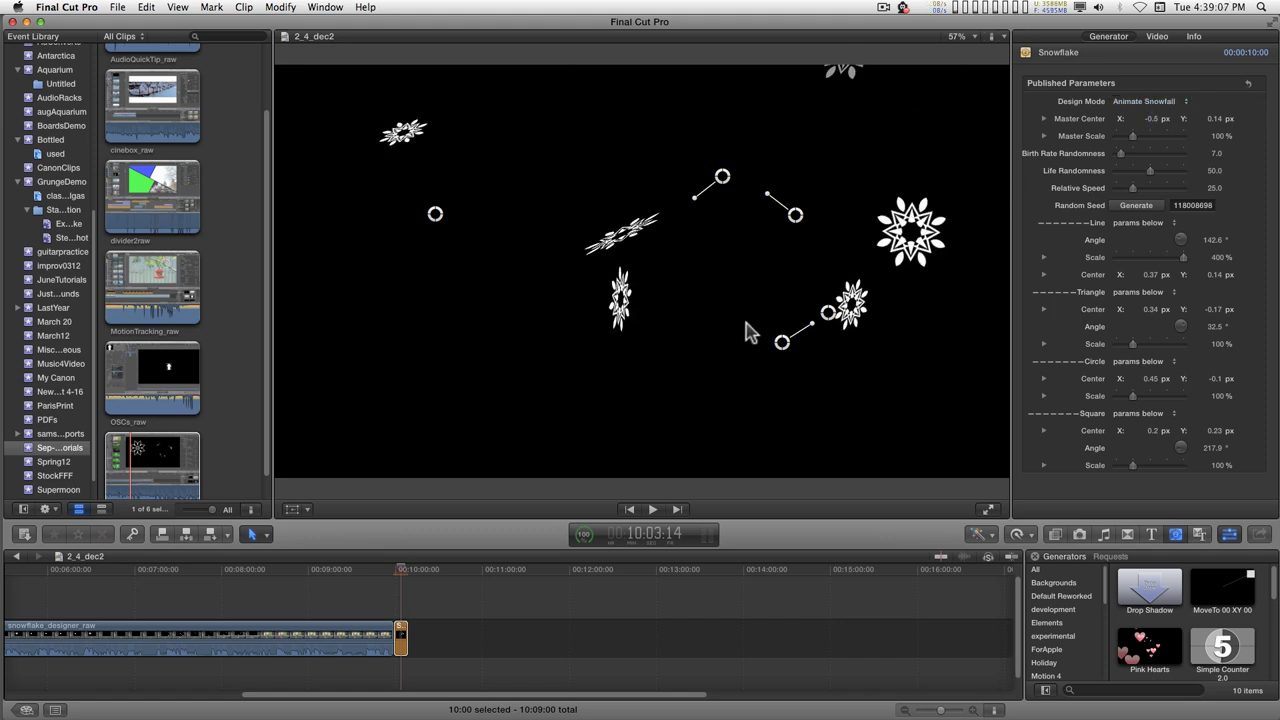
{"action": "left_click", "coordinate": [1138, 108]}
{"action": "left_click", "coordinate": [1138, 113]}
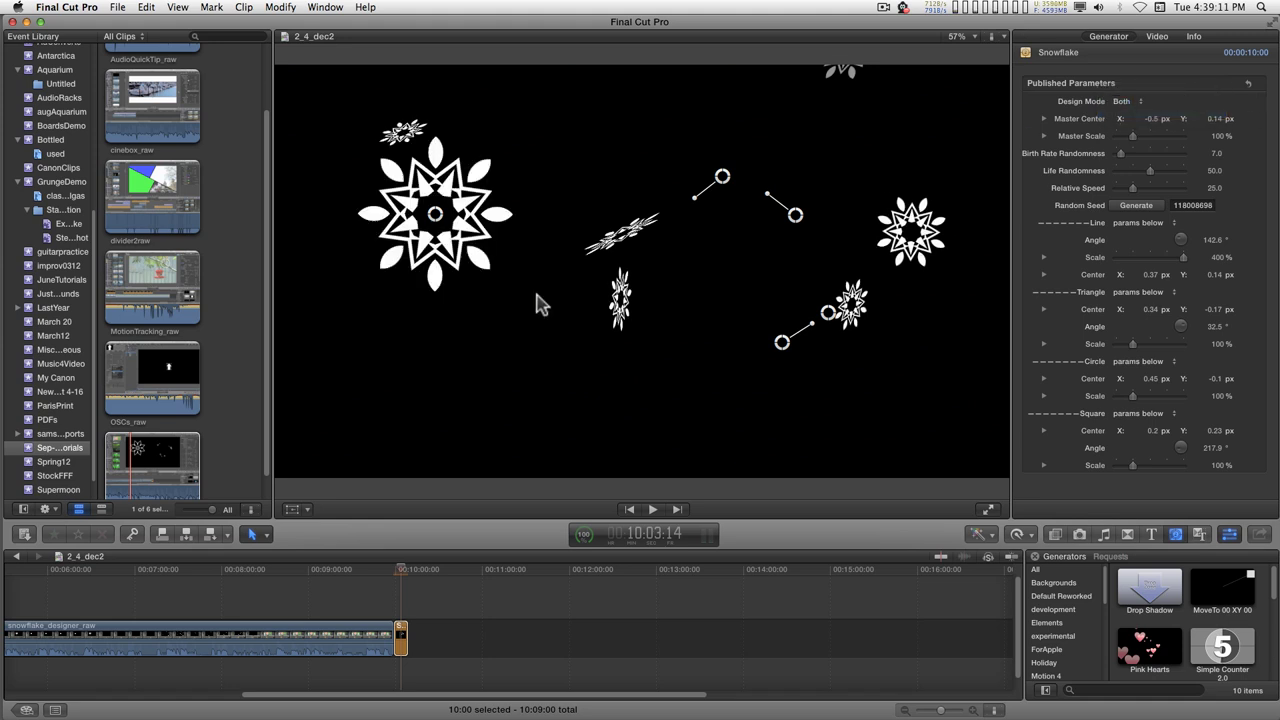
{"action": "left_click_drag", "start_coordinate": [436, 220], "coordinate": [411, 366]}
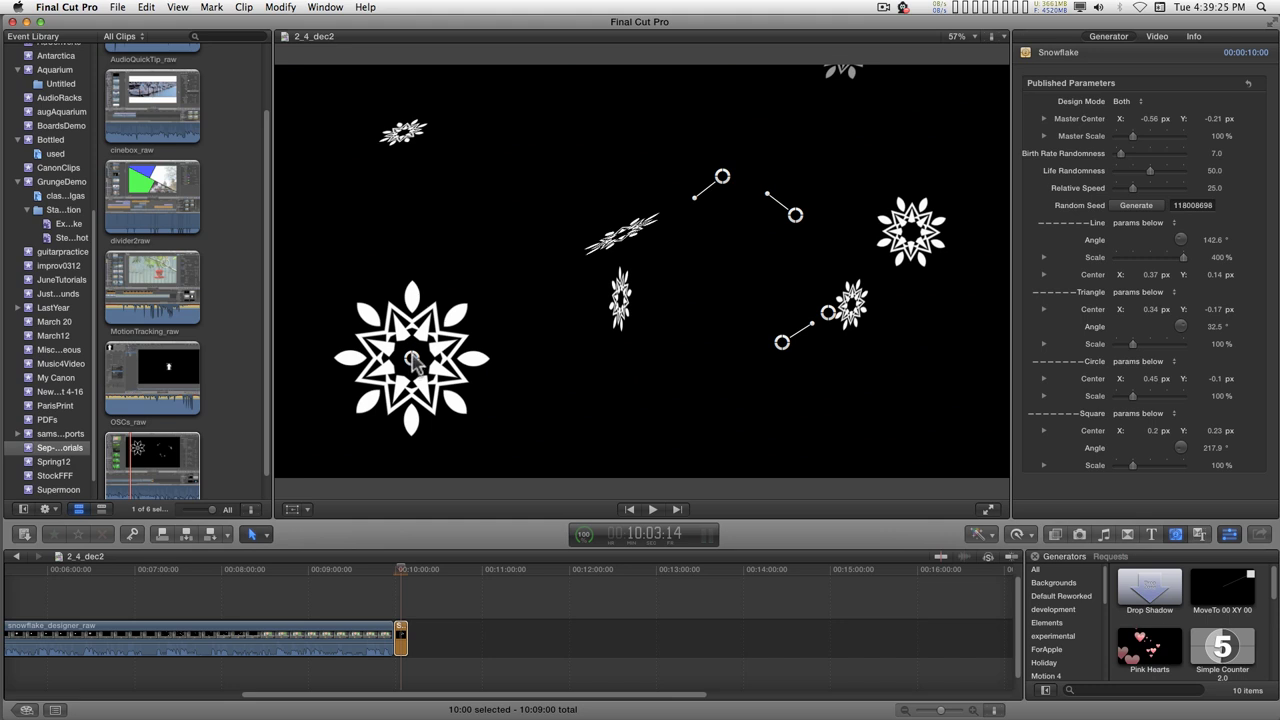
Switch back to Snowflake Designer mode and move the snowflake up toward the top-left.
{"action": "left_click", "coordinate": [1120, 102]}
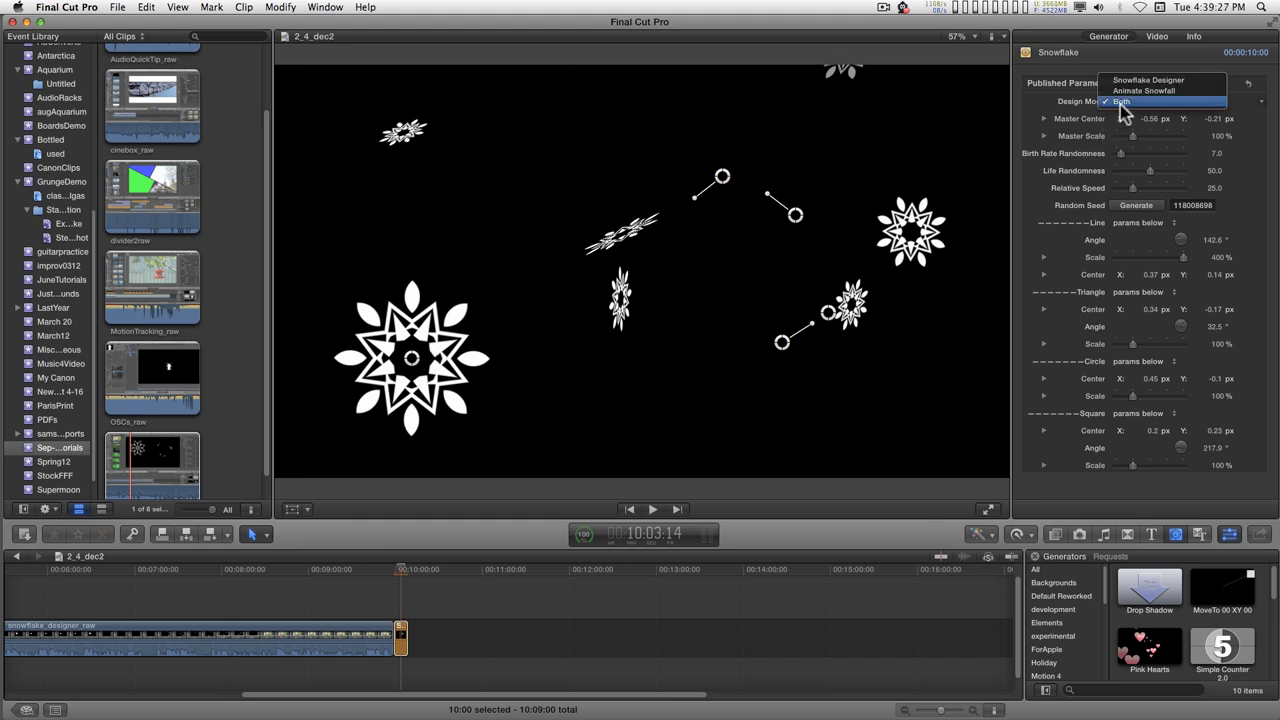
{"action": "left_click", "coordinate": [1132, 80]}
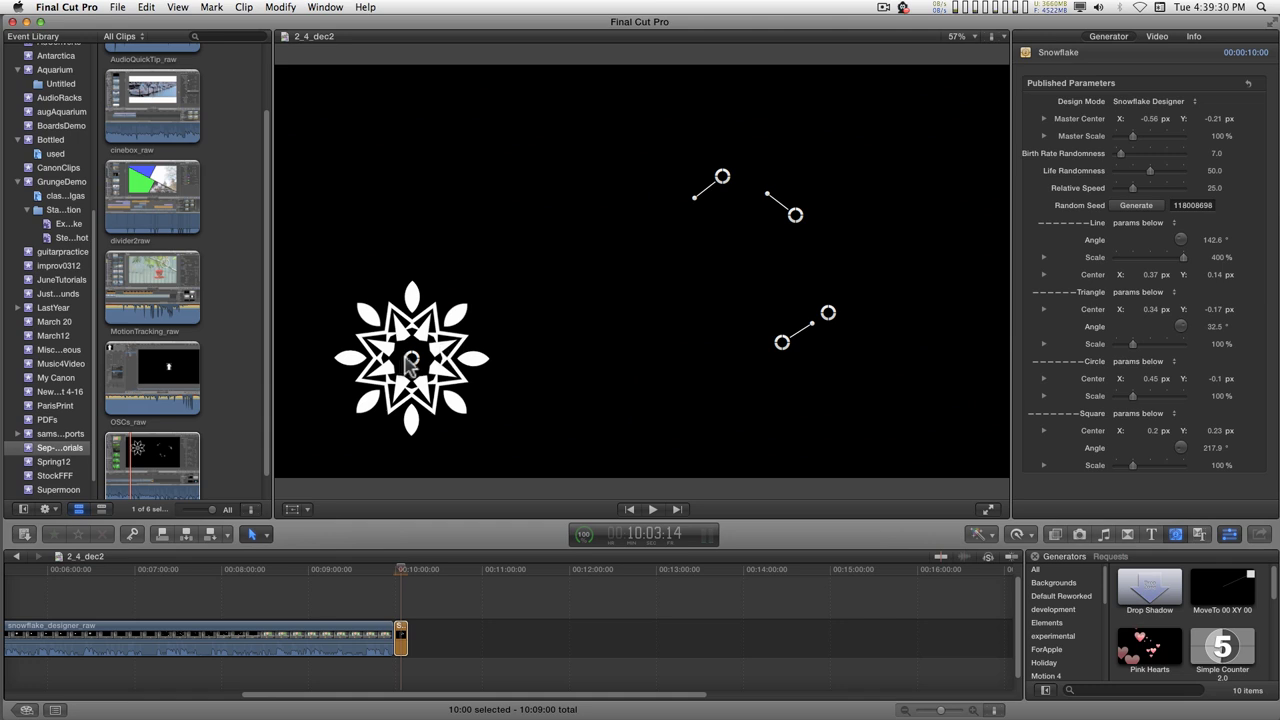
{"action": "left_click_drag", "start_coordinate": [410, 365], "coordinate": [422, 180]}
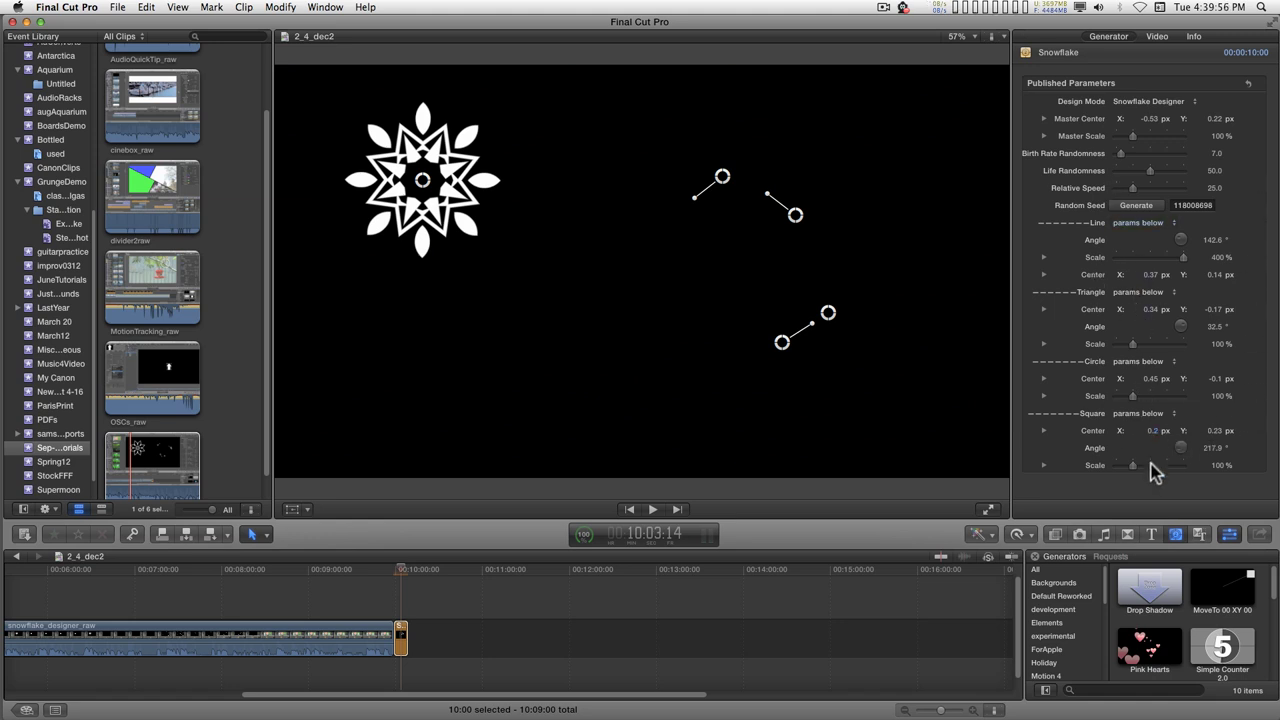
Enlarge the circle element to about 119% and move its centre to X 0.55, Y -0.11.
{"action": "mouse_move", "coordinate": [1136, 398]}
{"action": "left_mouse_down"}
{"action": "mouse_move", "coordinate": [1153, 399]}
{"action": "mouse_move", "coordinate": [1098, 400]}
{"action": "mouse_move", "coordinate": [1136, 400]}
{"action": "mouse_move", "coordinate": [1117, 398]}
{"action": "left_mouse_up"}
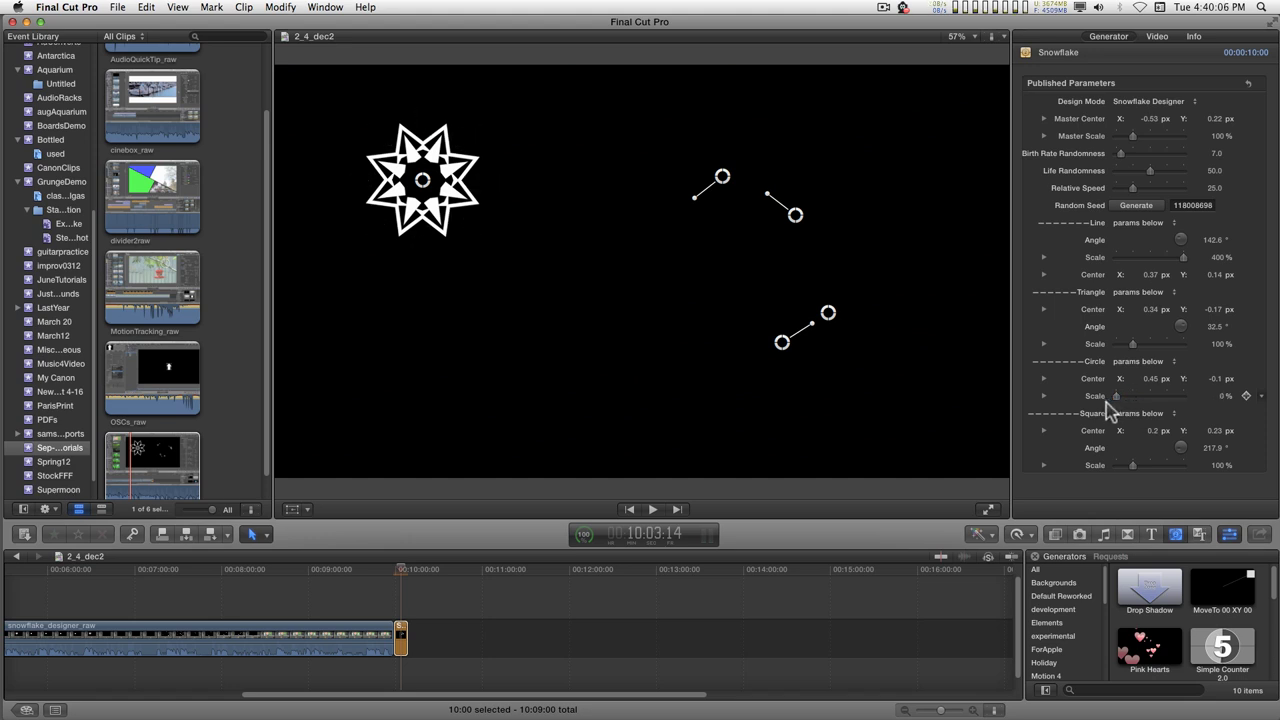
{"action": "left_click_drag", "start_coordinate": [1117, 400], "coordinate": [1132, 396]}
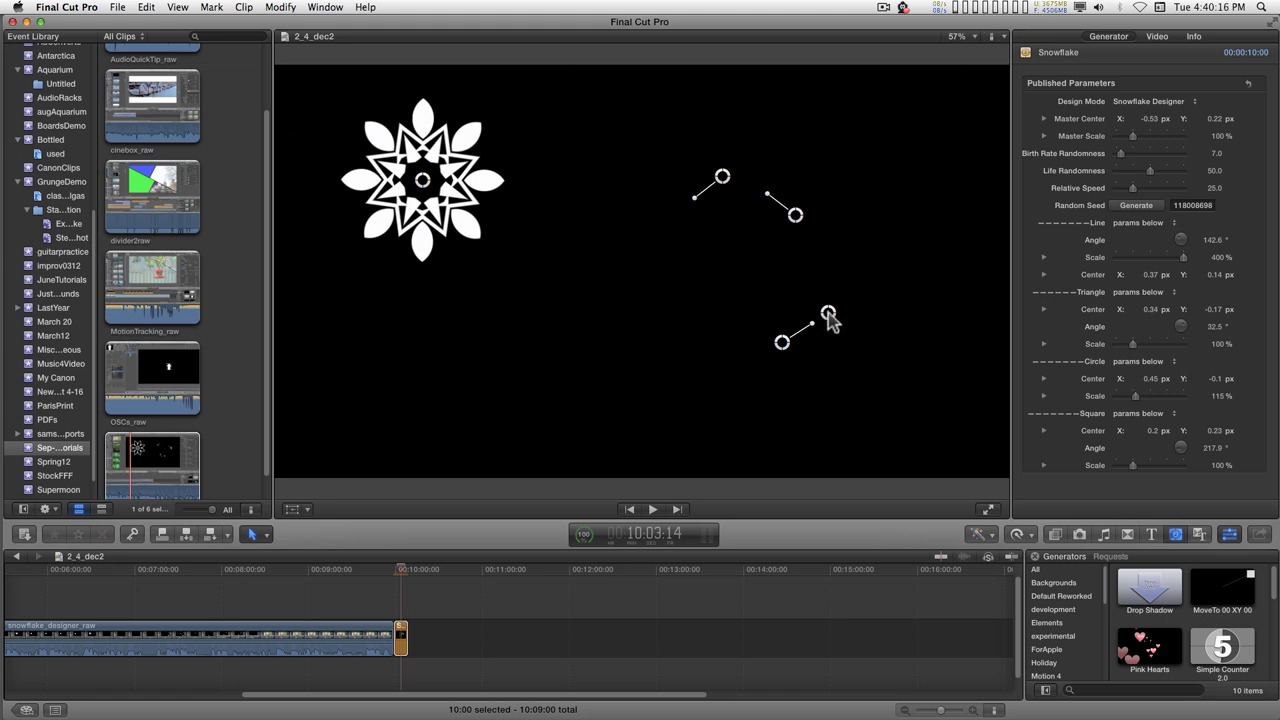
{"action": "left_click_drag", "start_coordinate": [828, 313], "coordinate": [868, 319]}
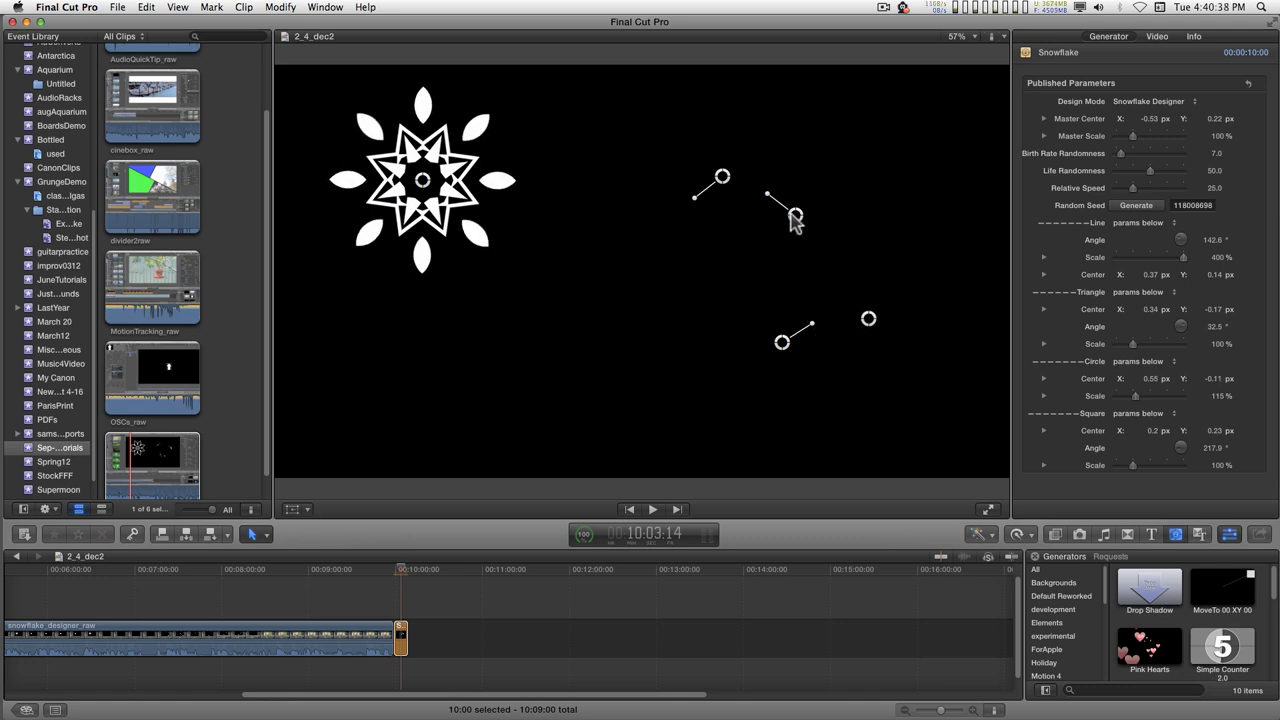
Rotate the square, shift the line and triangle centres, then switch to Animate Snowfall.
{"action": "mouse_move", "coordinate": [697, 208]}
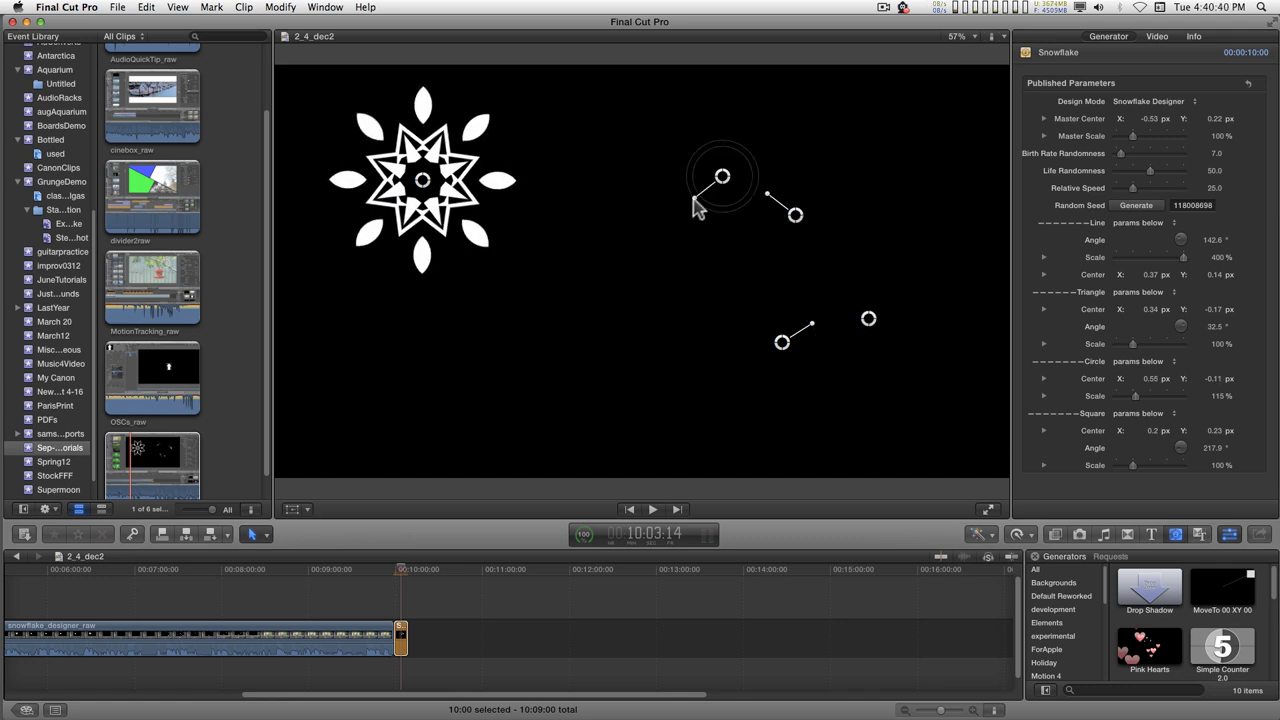
{"action": "left_click_drag", "start_coordinate": [697, 208], "coordinate": [718, 124]}
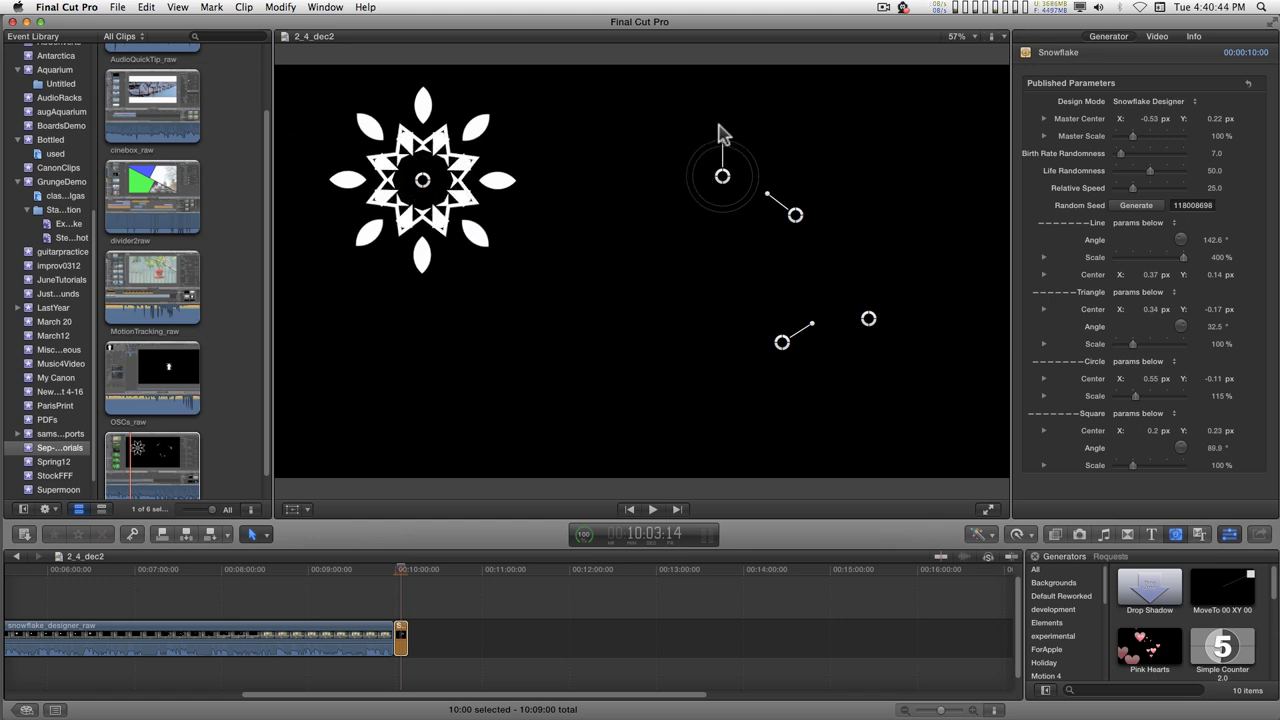
{"action": "left_click_drag", "start_coordinate": [796, 215], "coordinate": [732, 198]}
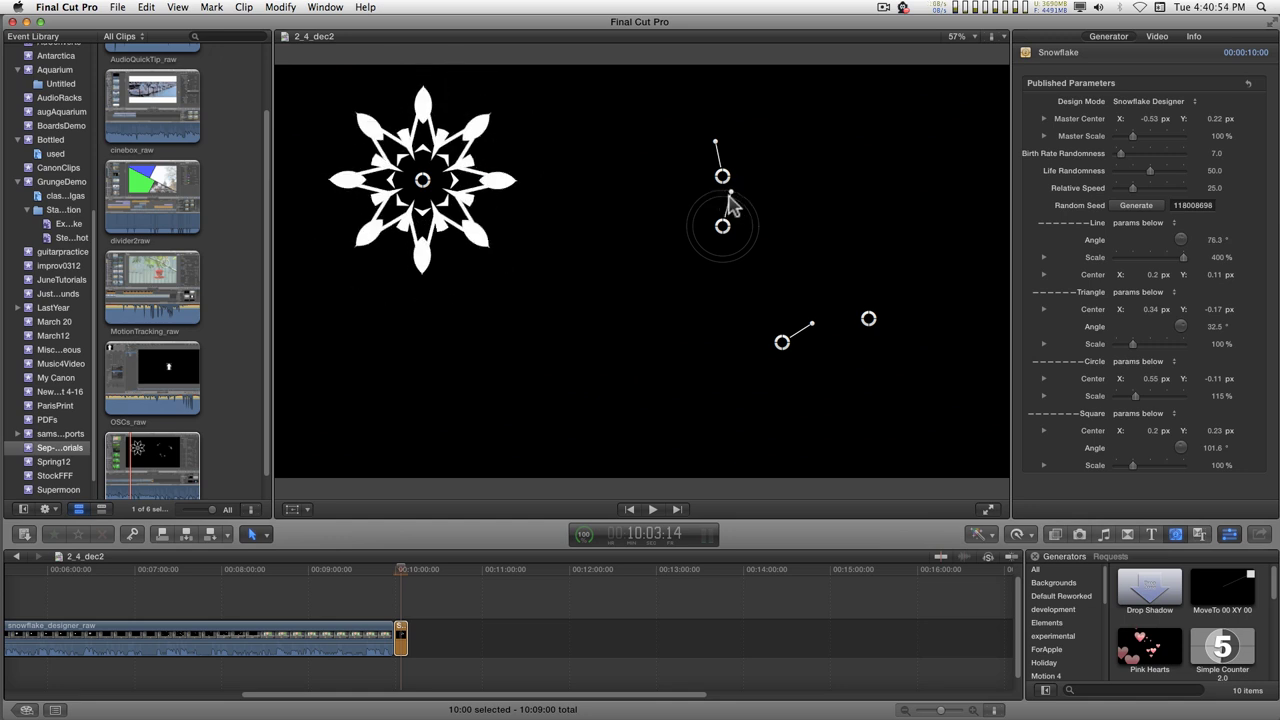
{"action": "left_click_drag", "start_coordinate": [785, 350], "coordinate": [728, 256]}
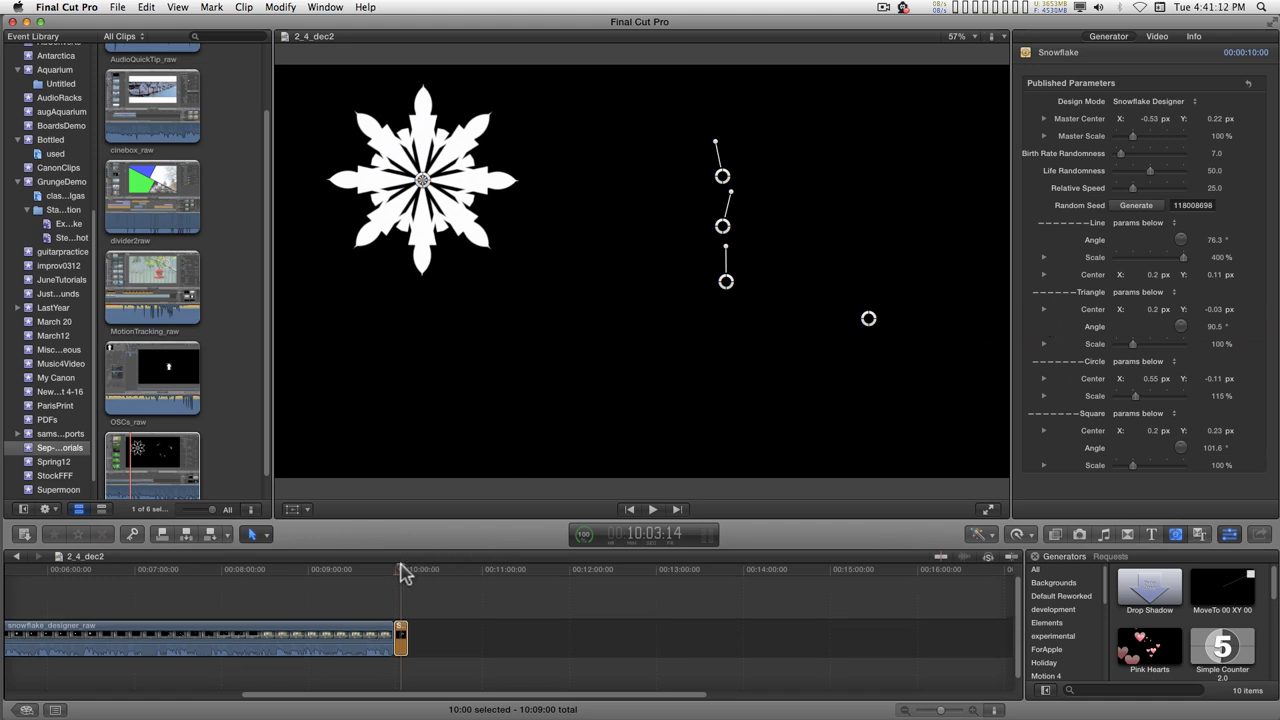
{"action": "left_click", "coordinate": [1150, 101]}
Confirm Animate Snowfall mode and play back the falling snowflakes.
{"action": "left_click", "coordinate": [1150, 115]}
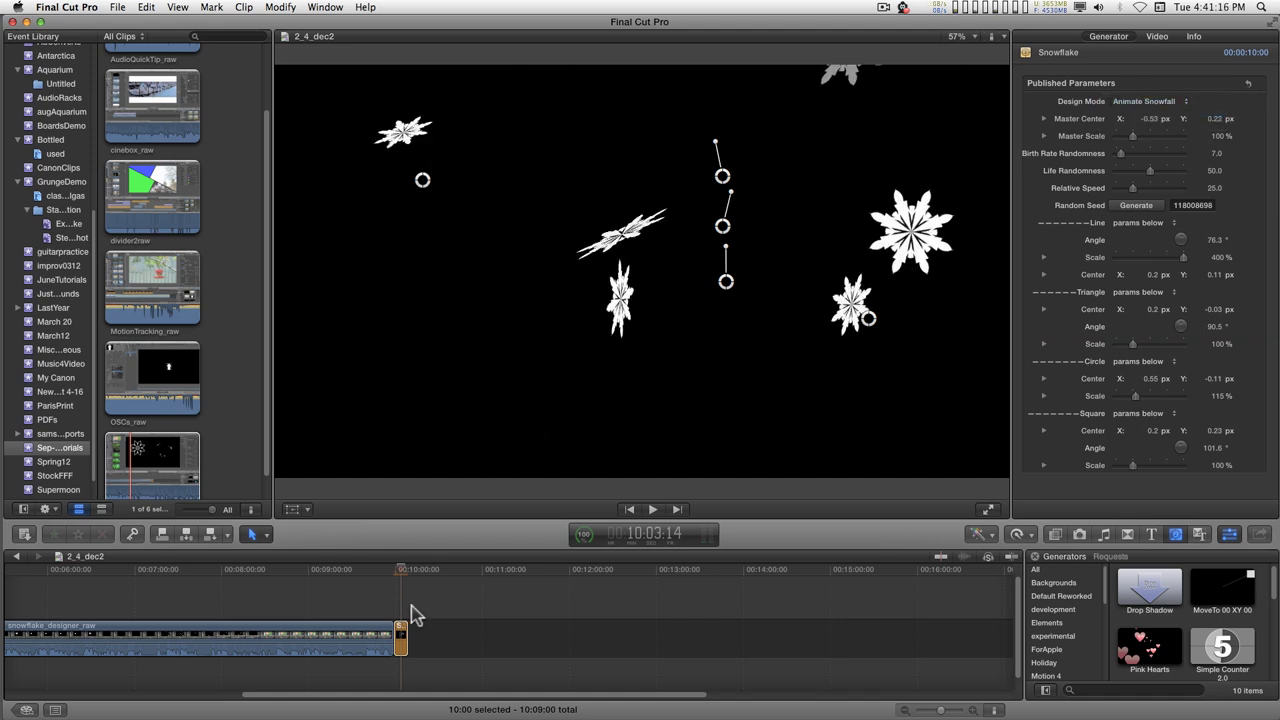
{"action": "key", "text": "space"}
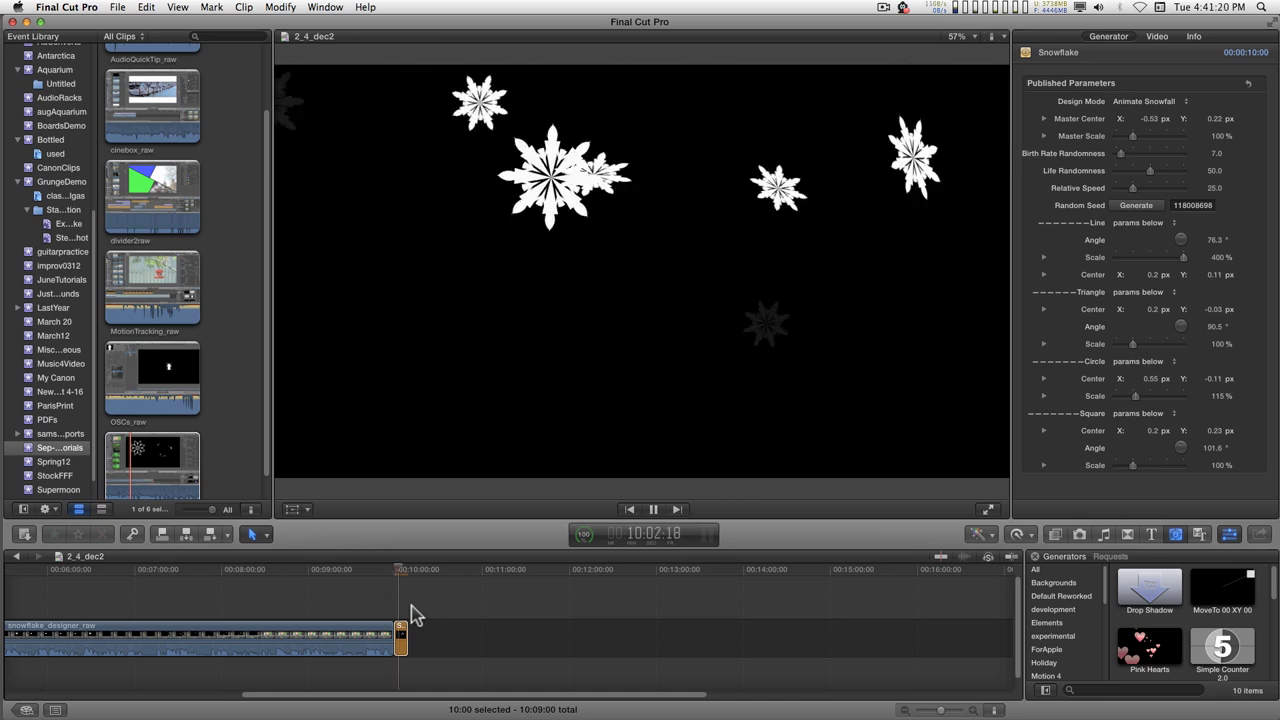
{"action": "key", "text": "space"}
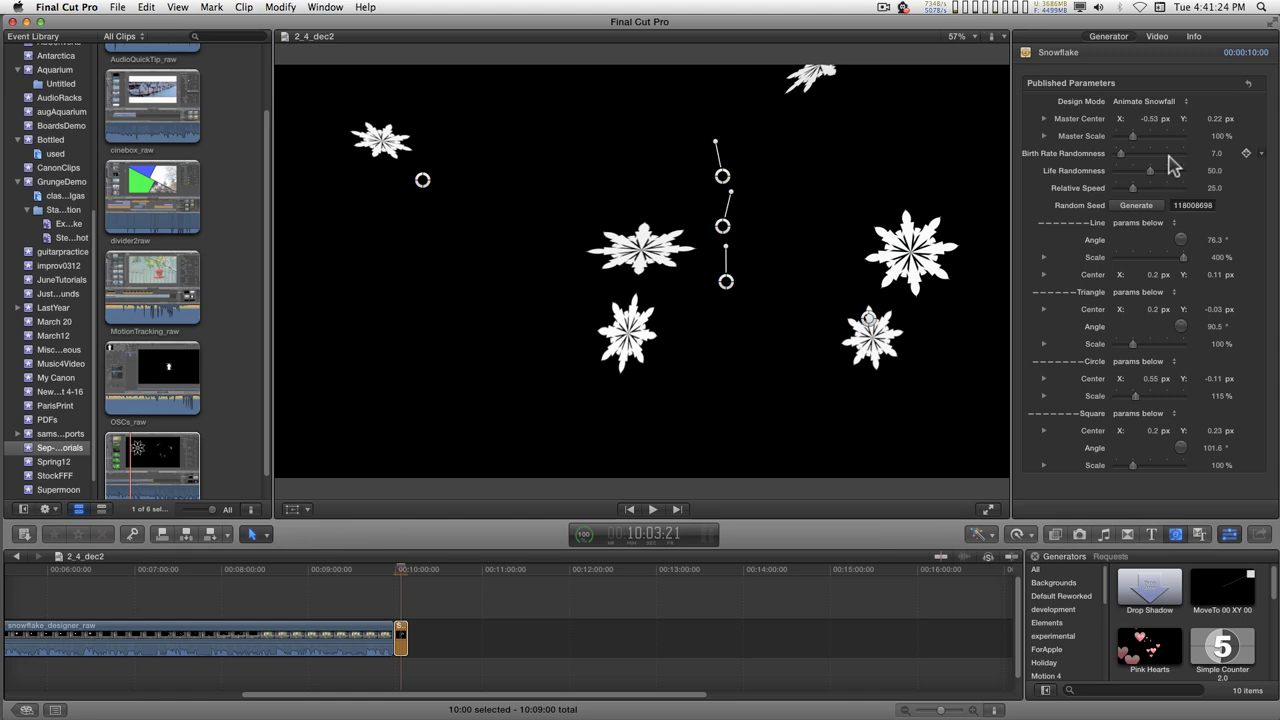
Set Master Scale to 121% and Relative Speed to 56.69, and enlarge the timeline.
{"action": "left_click_drag", "start_coordinate": [1133, 135], "coordinate": [1125, 174]}
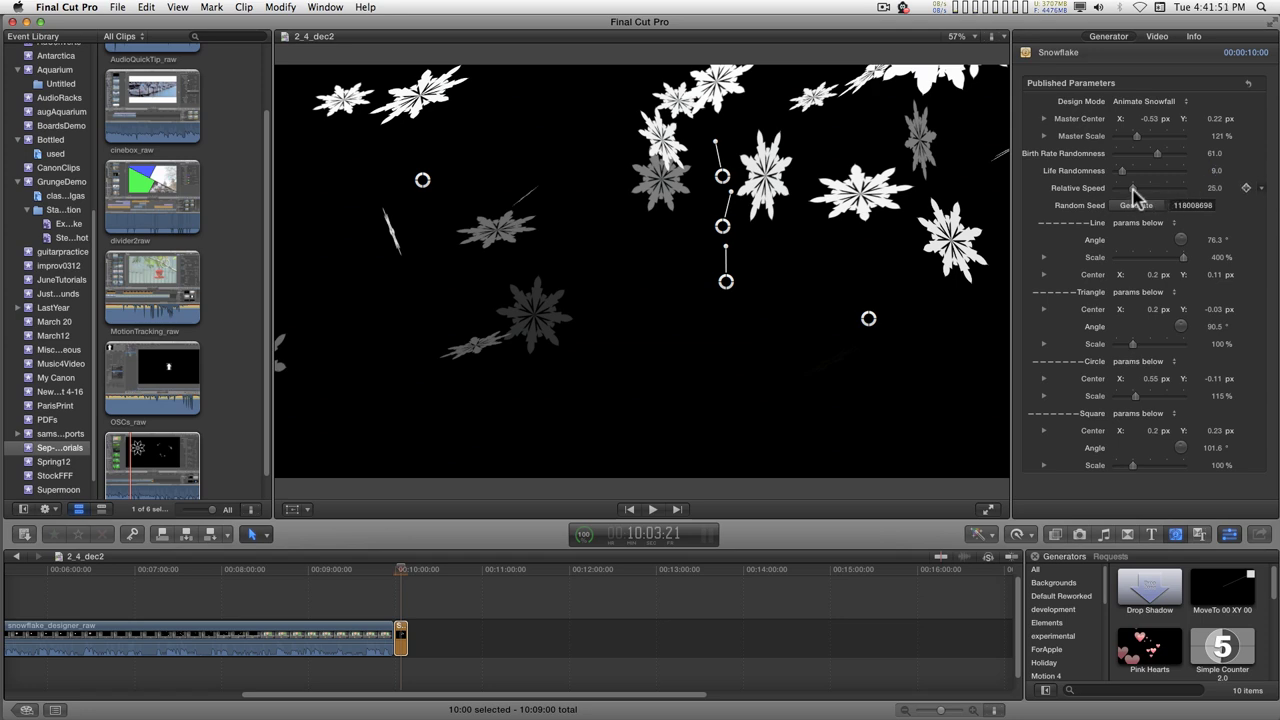
{"action": "mouse_move", "coordinate": [1133, 188]}
{"action": "left_mouse_down"}
{"action": "mouse_move", "coordinate": [1179, 191]}
{"action": "mouse_move", "coordinate": [1155, 193]}
{"action": "left_mouse_up"}
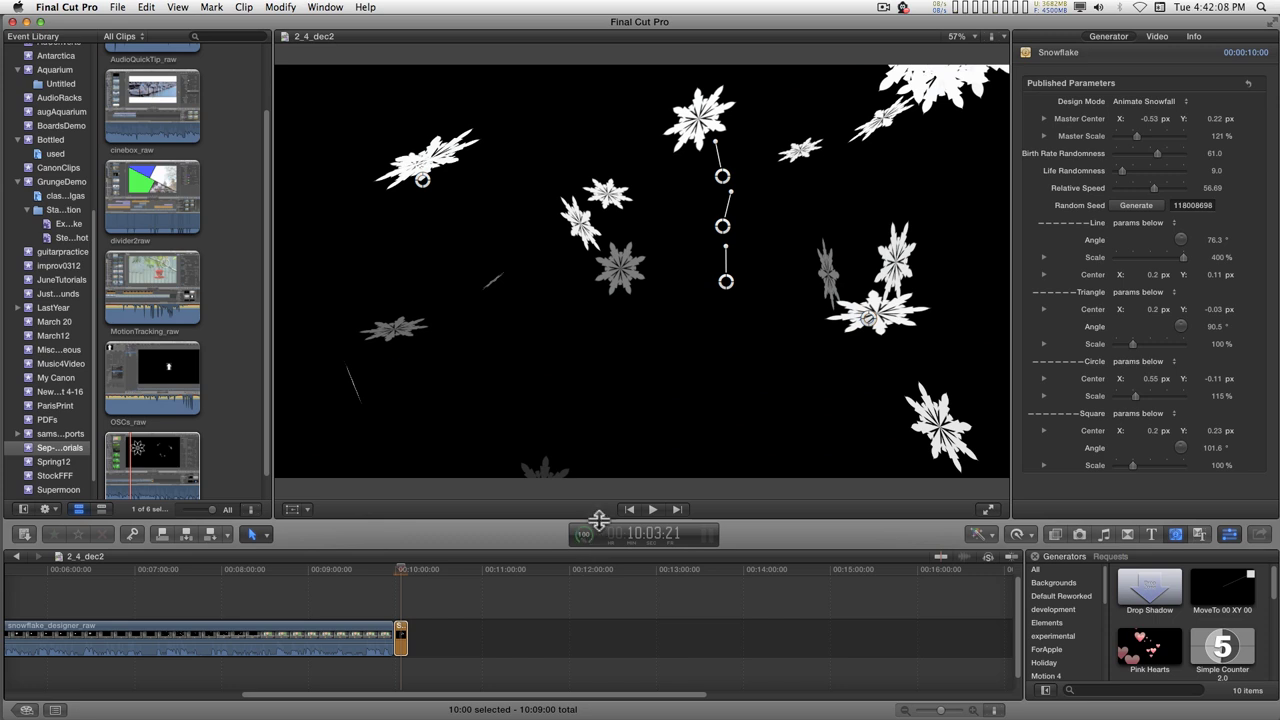
{"action": "left_click_drag", "start_coordinate": [598, 519], "coordinate": [606, 403]}
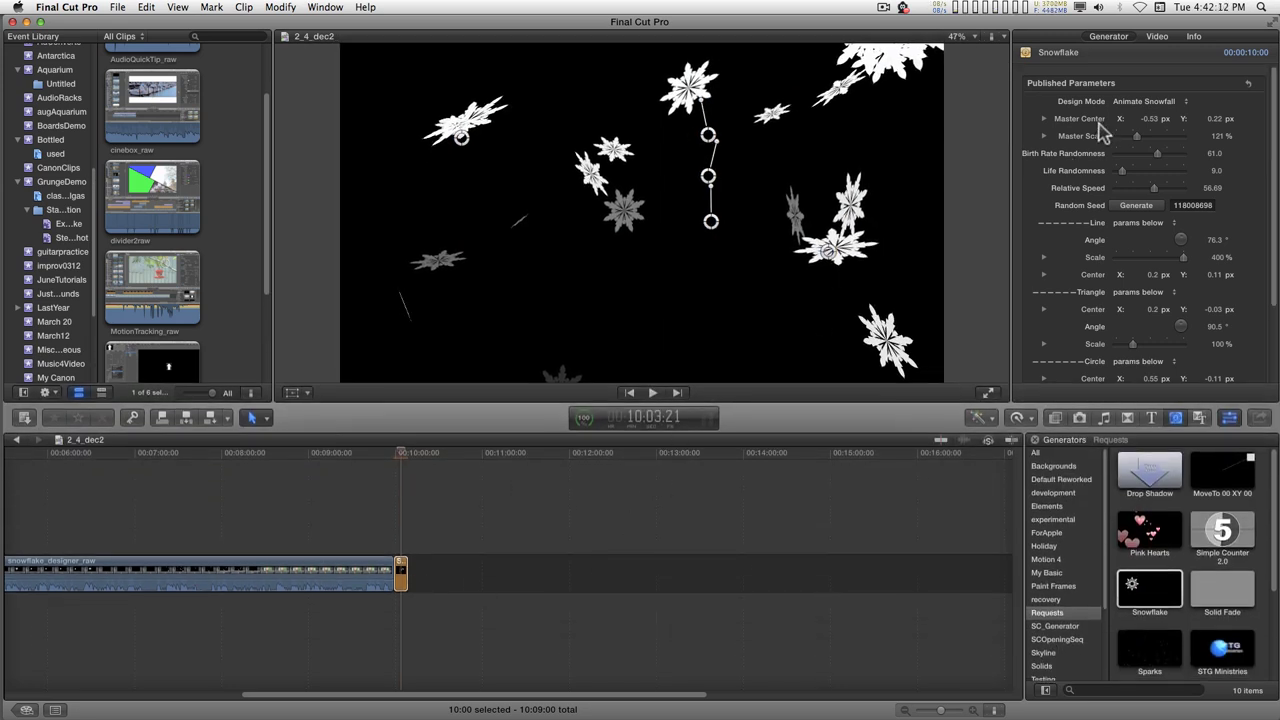
Return to Snowflake Designer mode and connect the Snowflake clip above snowflake_designer_raw's end.
{"action": "left_click", "coordinate": [1150, 102]}
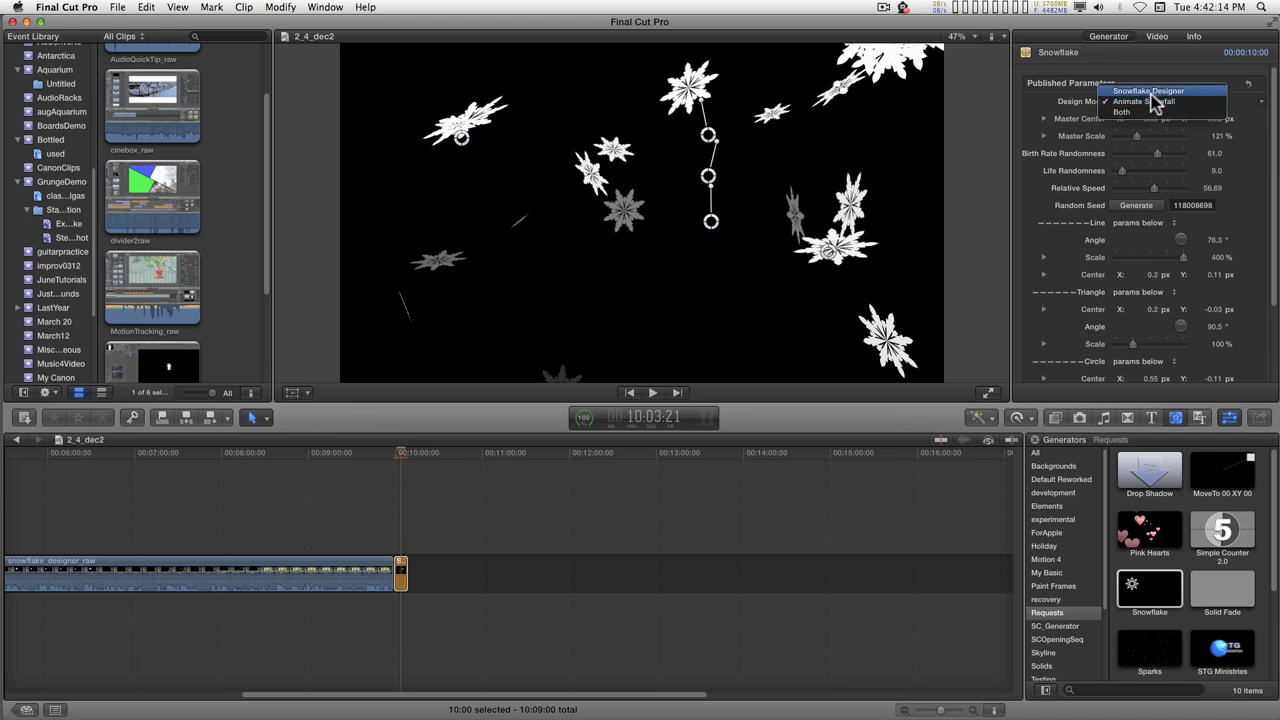
{"action": "left_click", "coordinate": [1150, 92]}
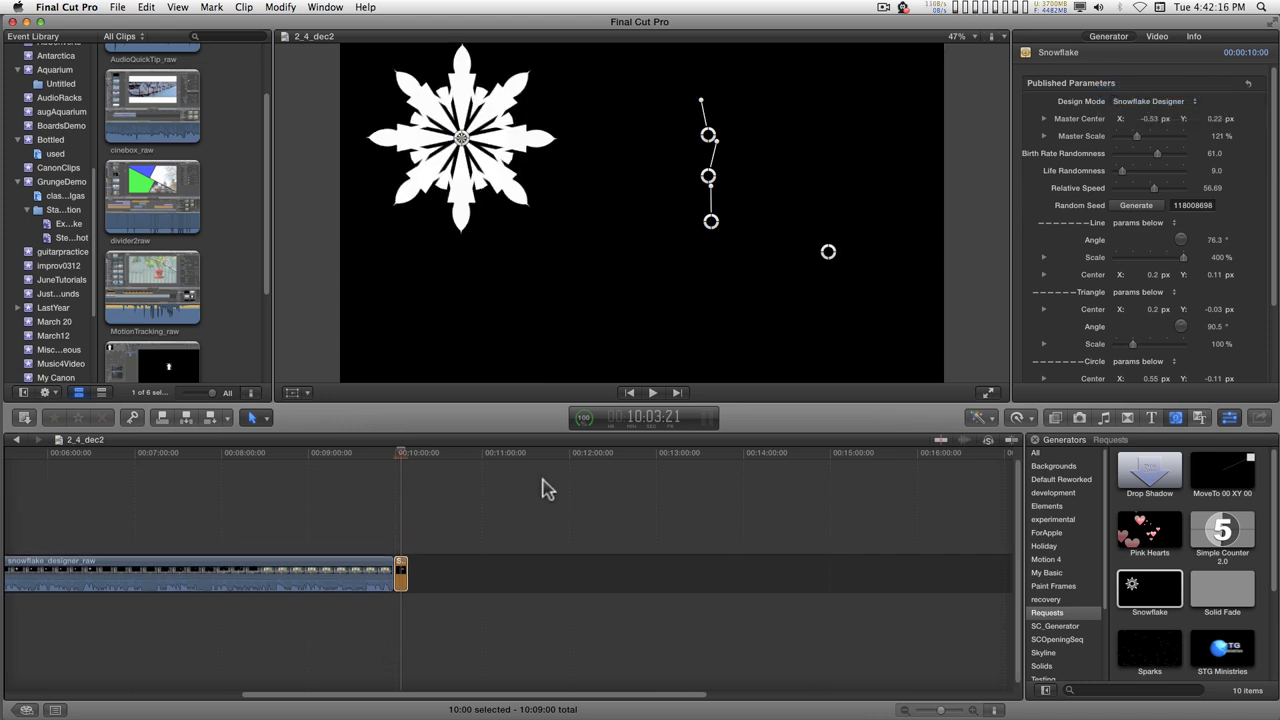
{"action": "left_click", "coordinate": [400, 576]}
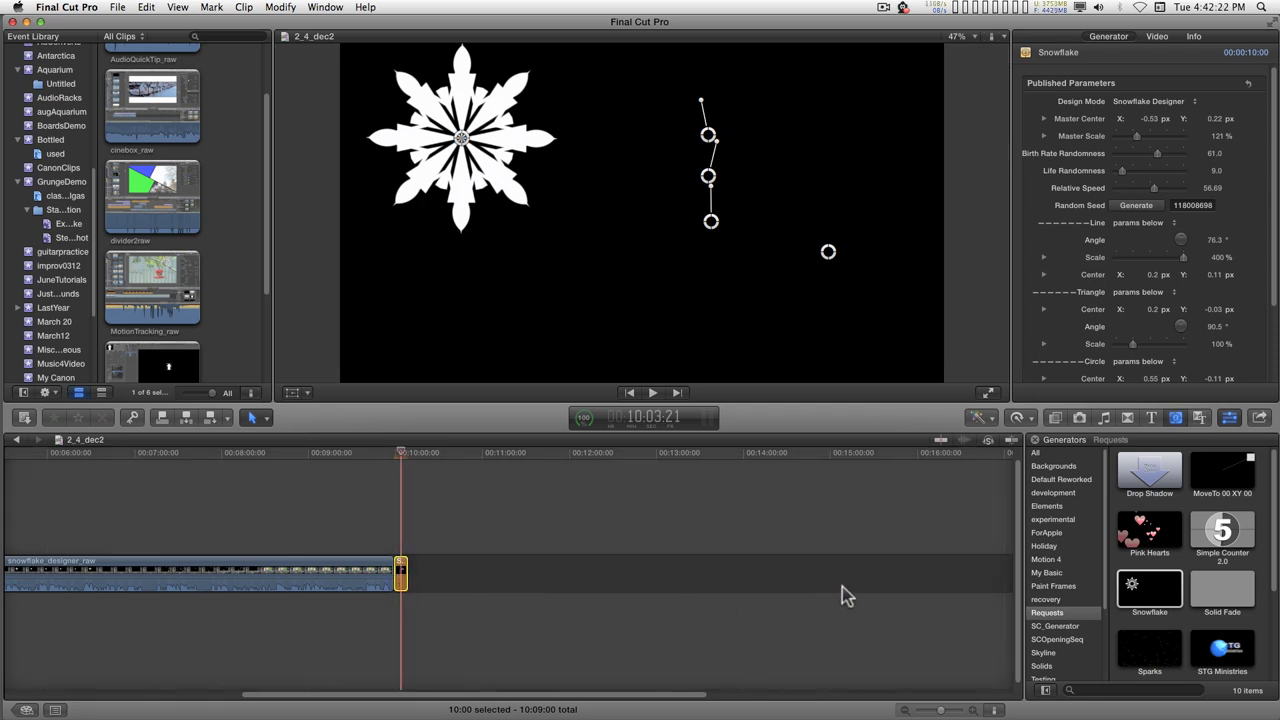
{"action": "key", "text": "alt+super+Up"}
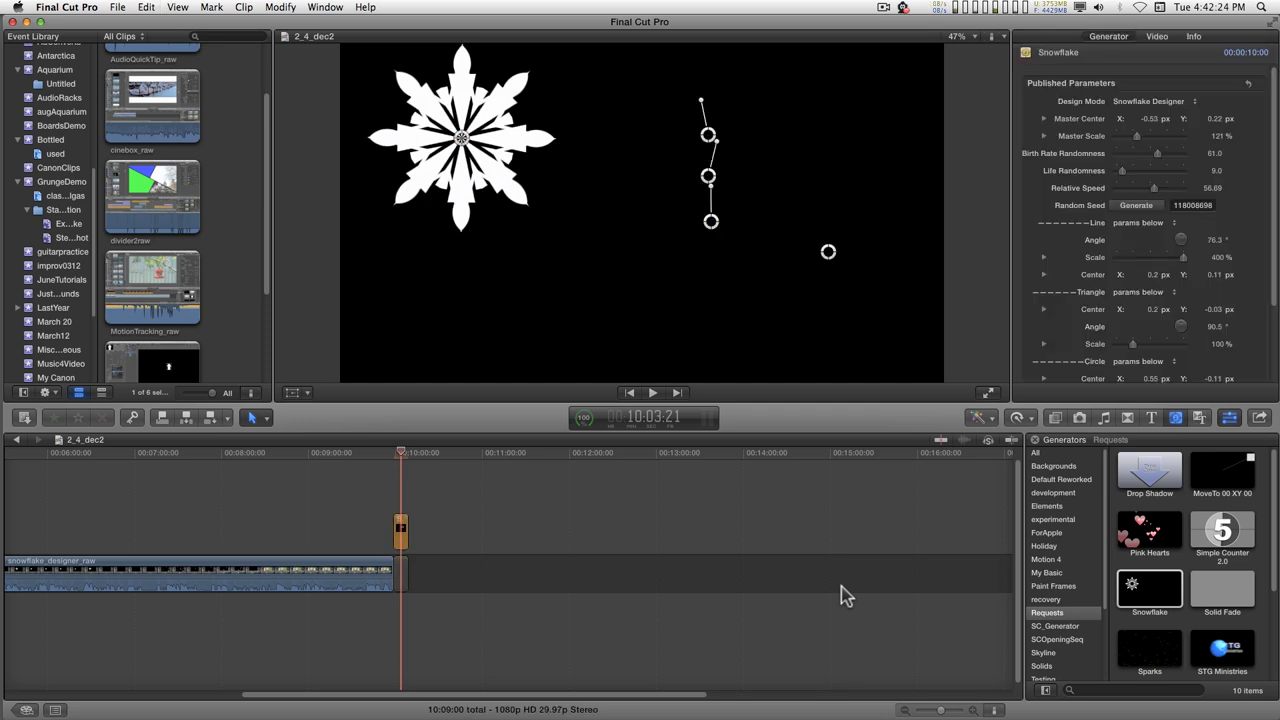
{"action": "left_click_drag", "start_coordinate": [400, 533], "coordinate": [368, 528]}
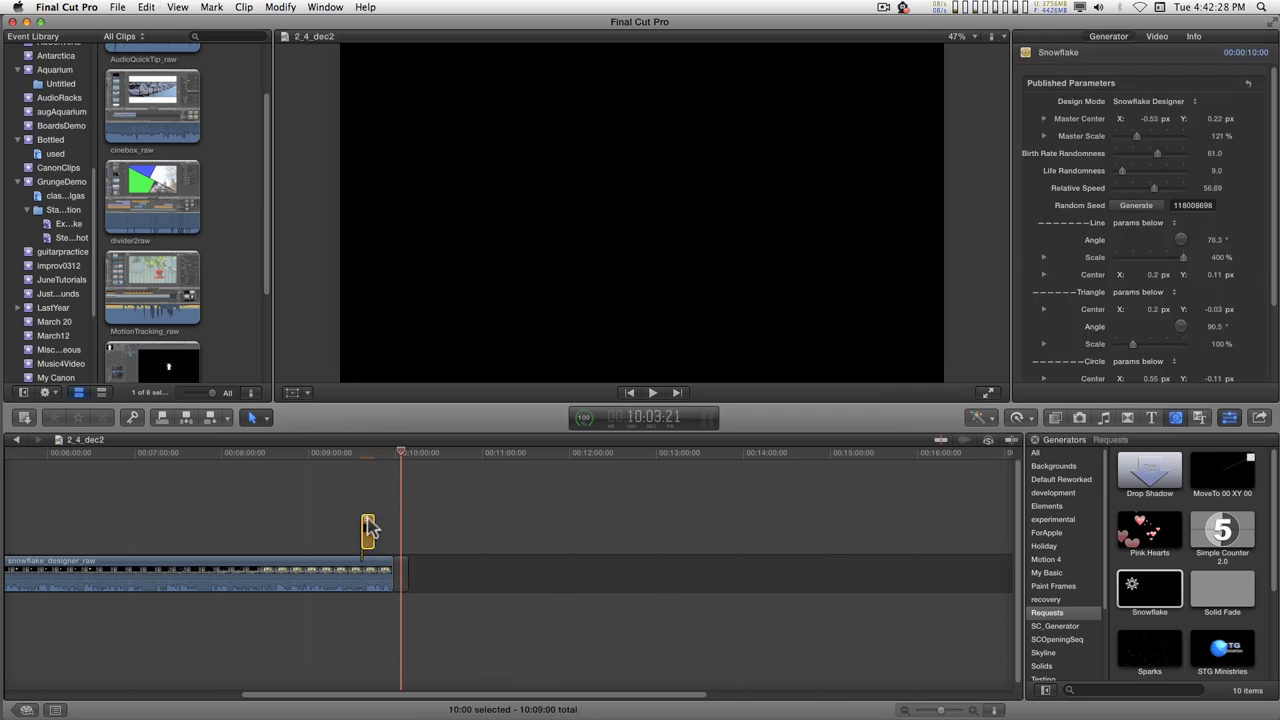
{"action": "left_click", "coordinate": [368, 462]}
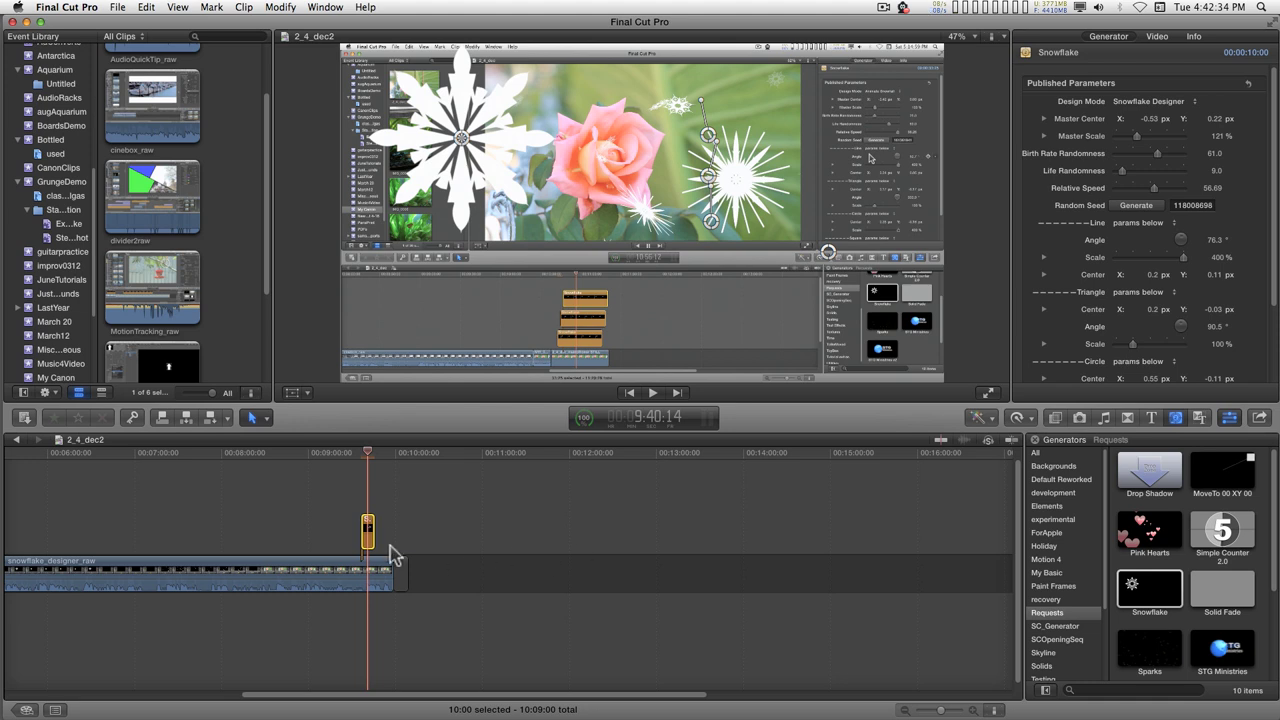
Option-drag three staggered copies of the Snowflake clip into higher lanes, zooming the timeline in.
{"action": "left_click_drag", "start_coordinate": [370, 540], "coordinate": [371, 490]}
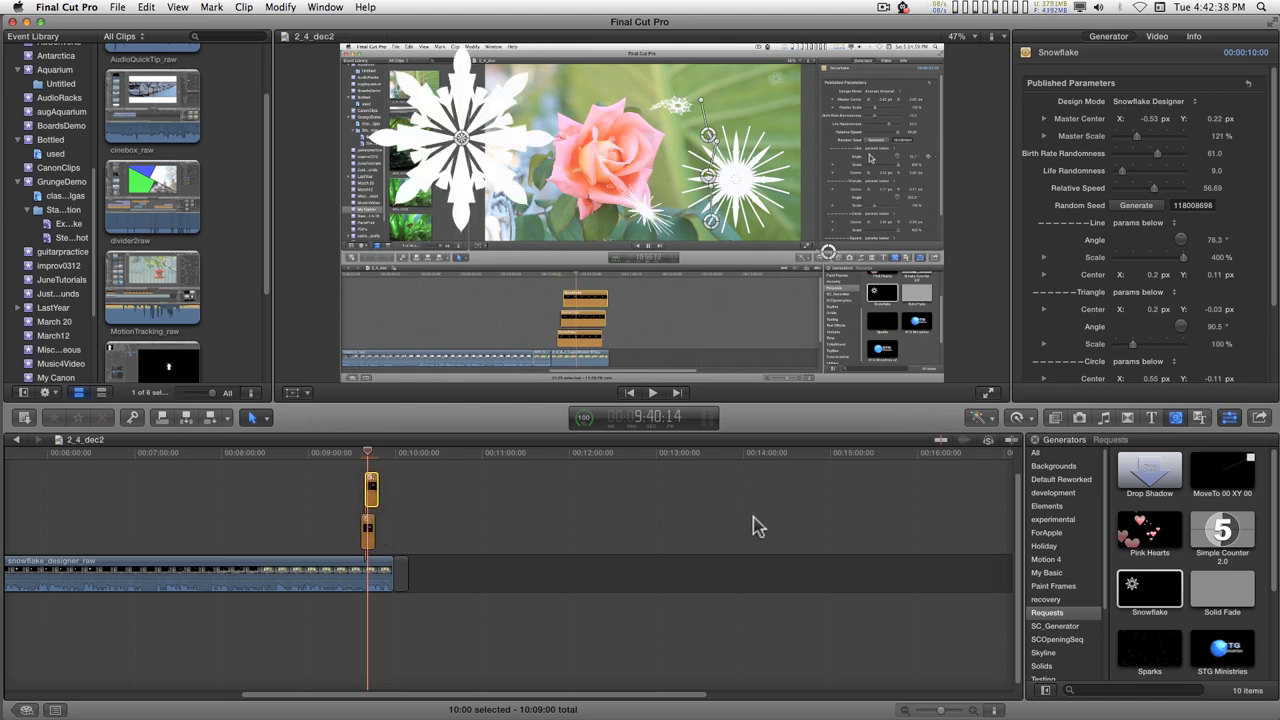
{"action": "key", "text": "super+equal"}
{"action": "key", "text": "super+equal"}
{"action": "key", "text": "super+equal"}
{"action": "key", "text": "super+equal"}
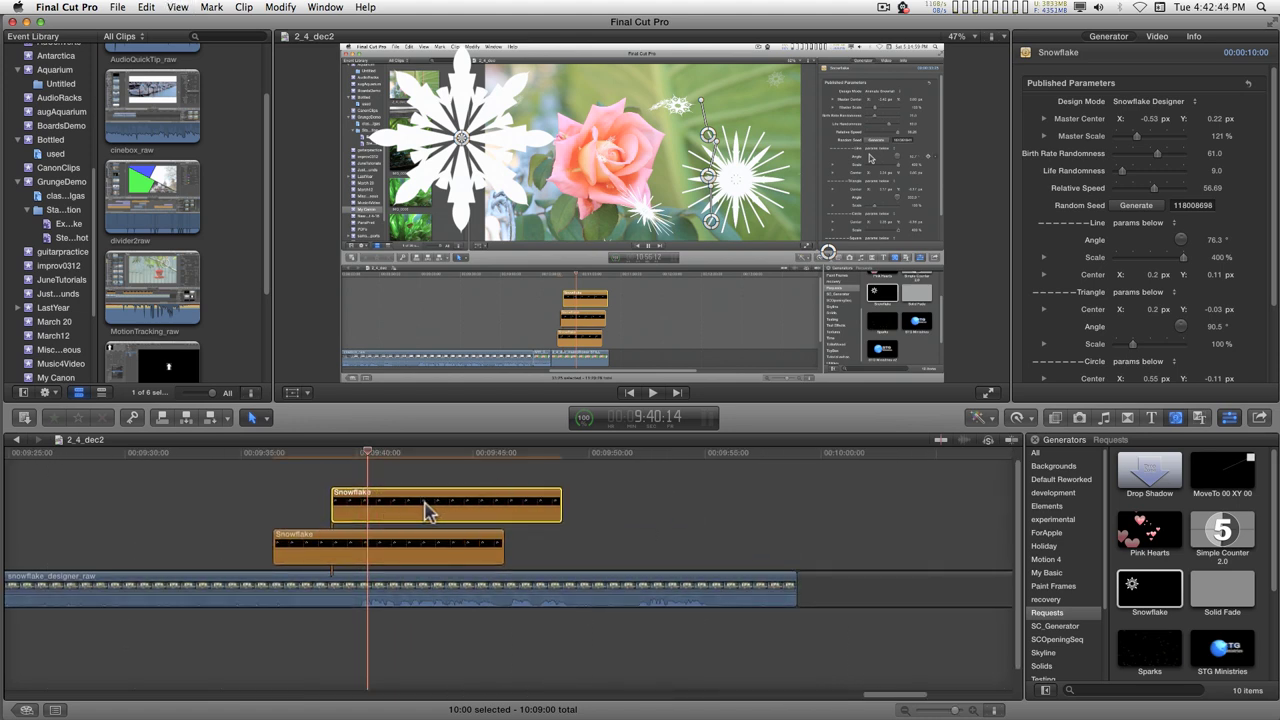
{"action": "left_click_drag", "start_coordinate": [425, 512], "coordinate": [456, 463]}
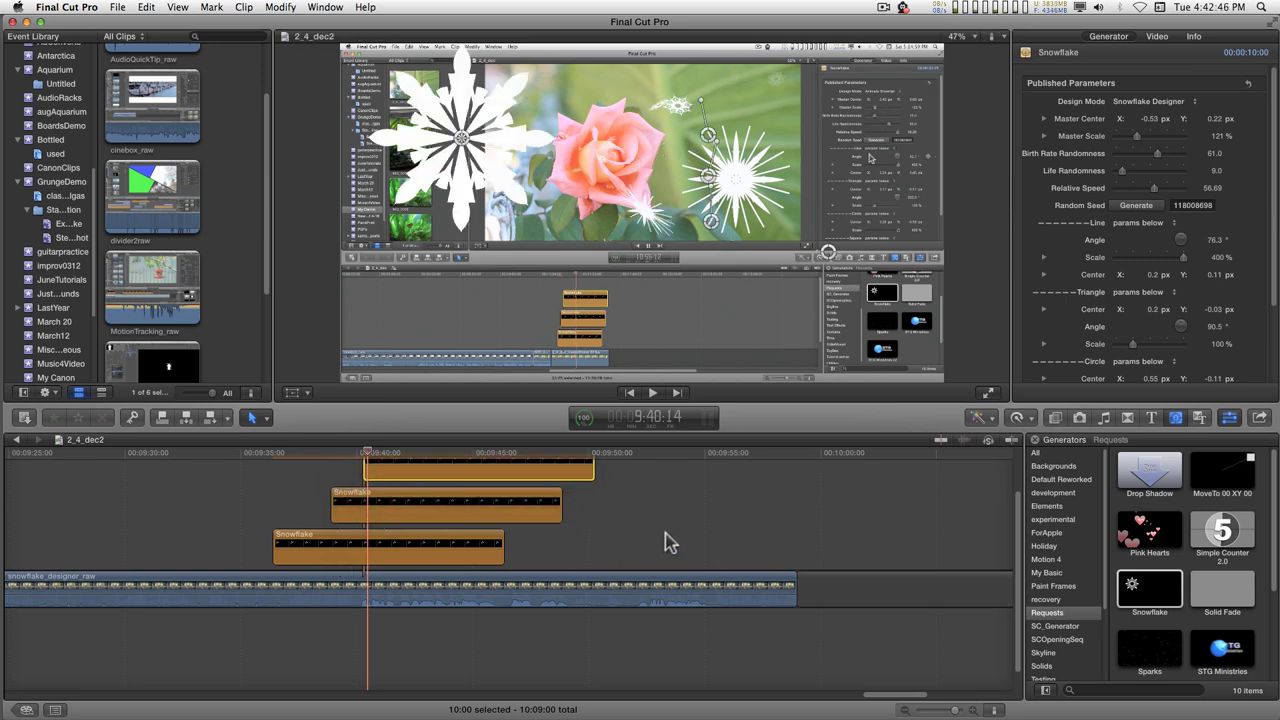
{"action": "left_click_drag", "start_coordinate": [482, 512], "coordinate": [555, 497]}
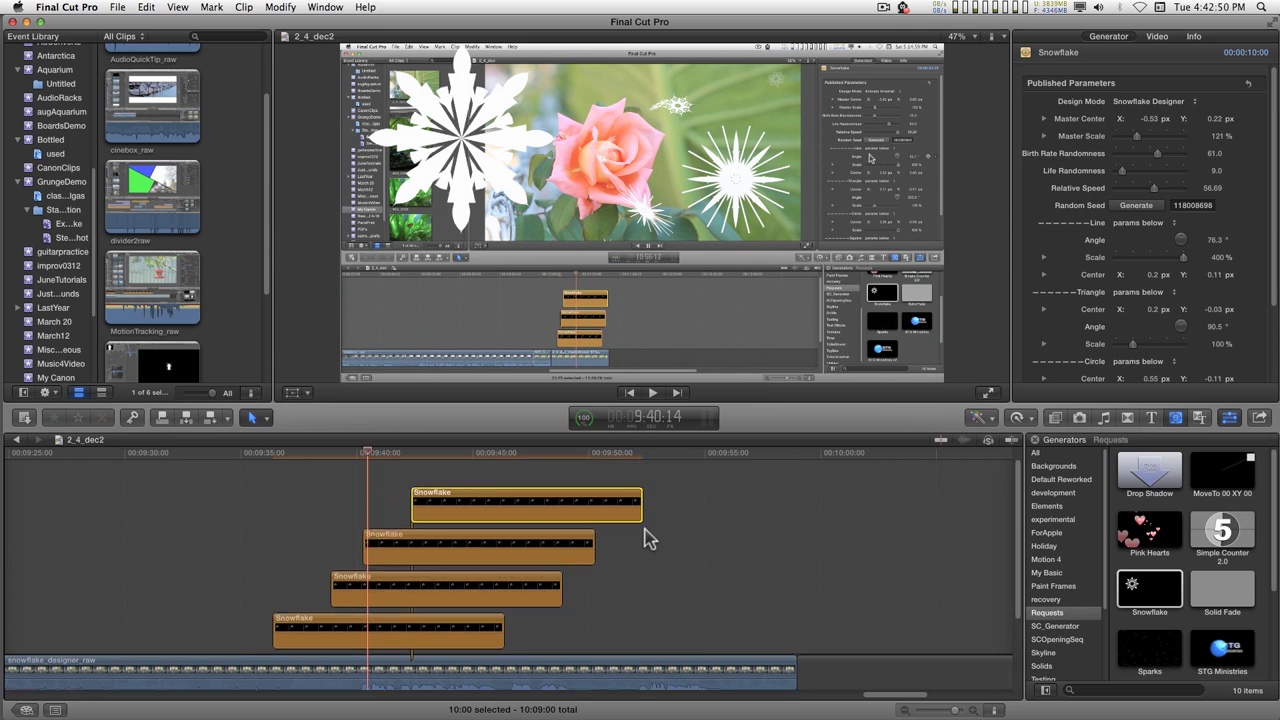
Select the Snowflake clip second from the top with the playhead at 9:41:04.
{"action": "left_click", "coordinate": [340, 643]}
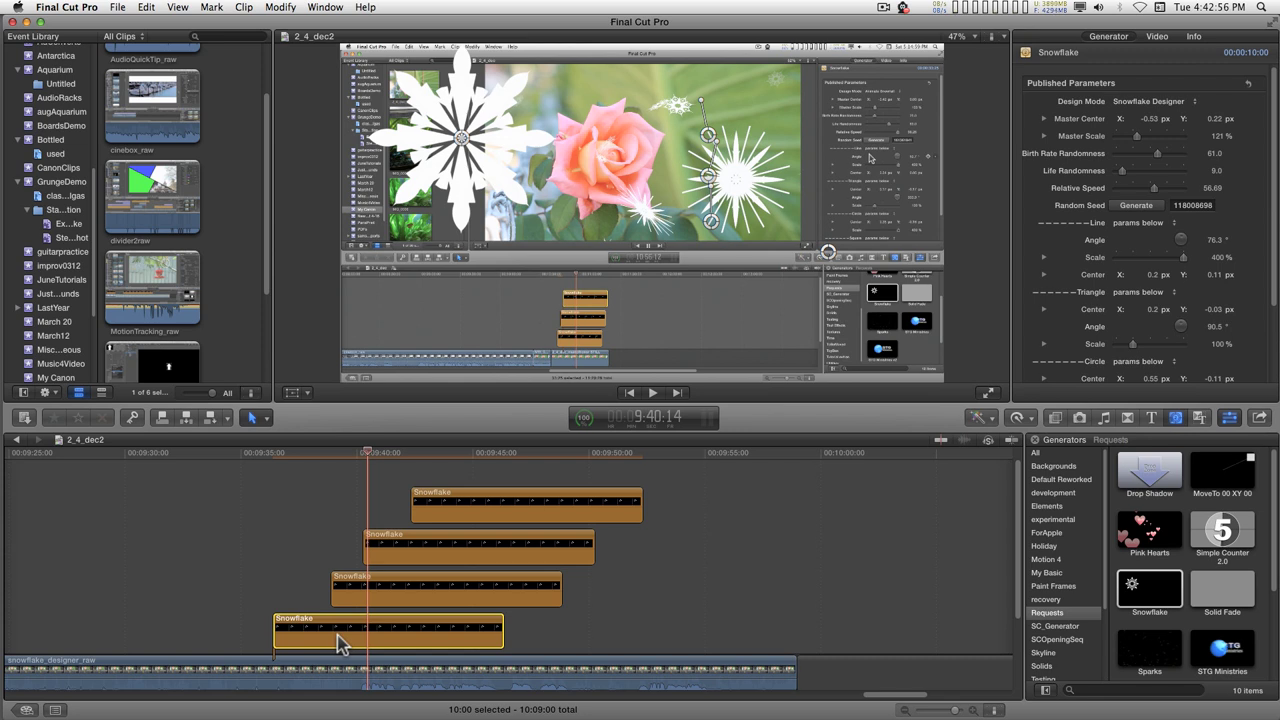
{"action": "left_click", "coordinate": [364, 455]}
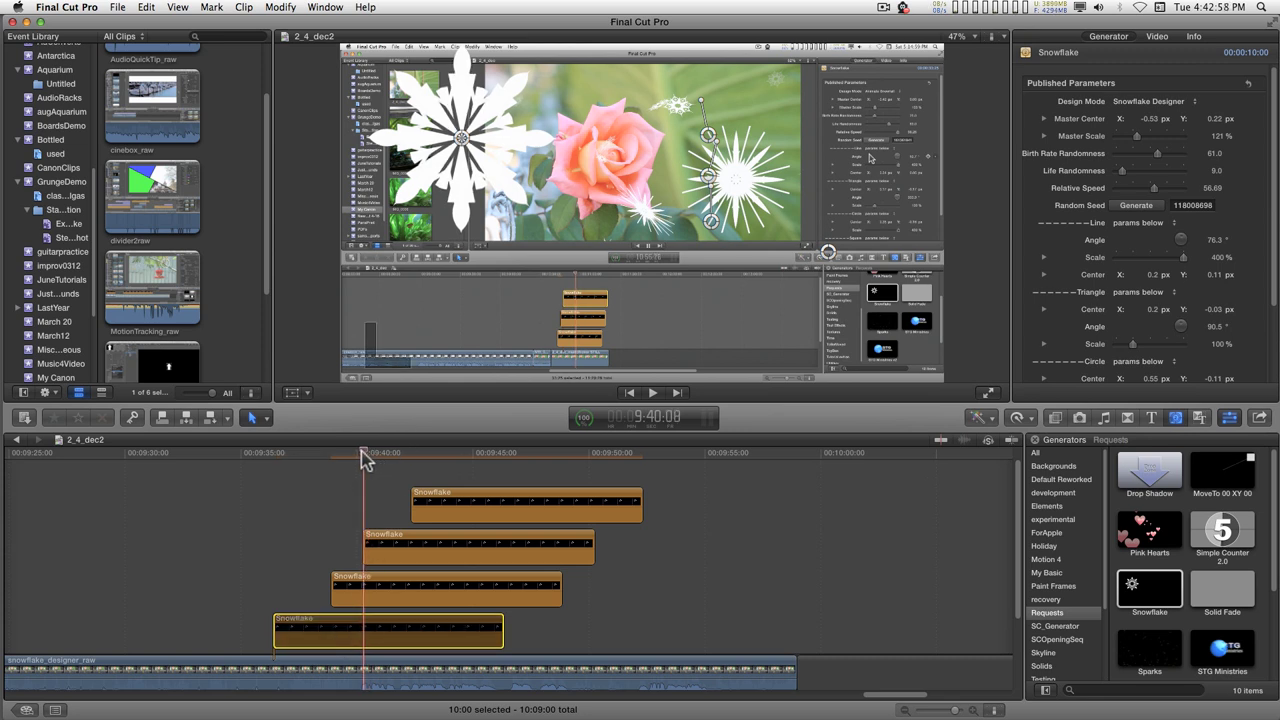
{"action": "left_click_drag", "start_coordinate": [364, 455], "coordinate": [350, 458]}
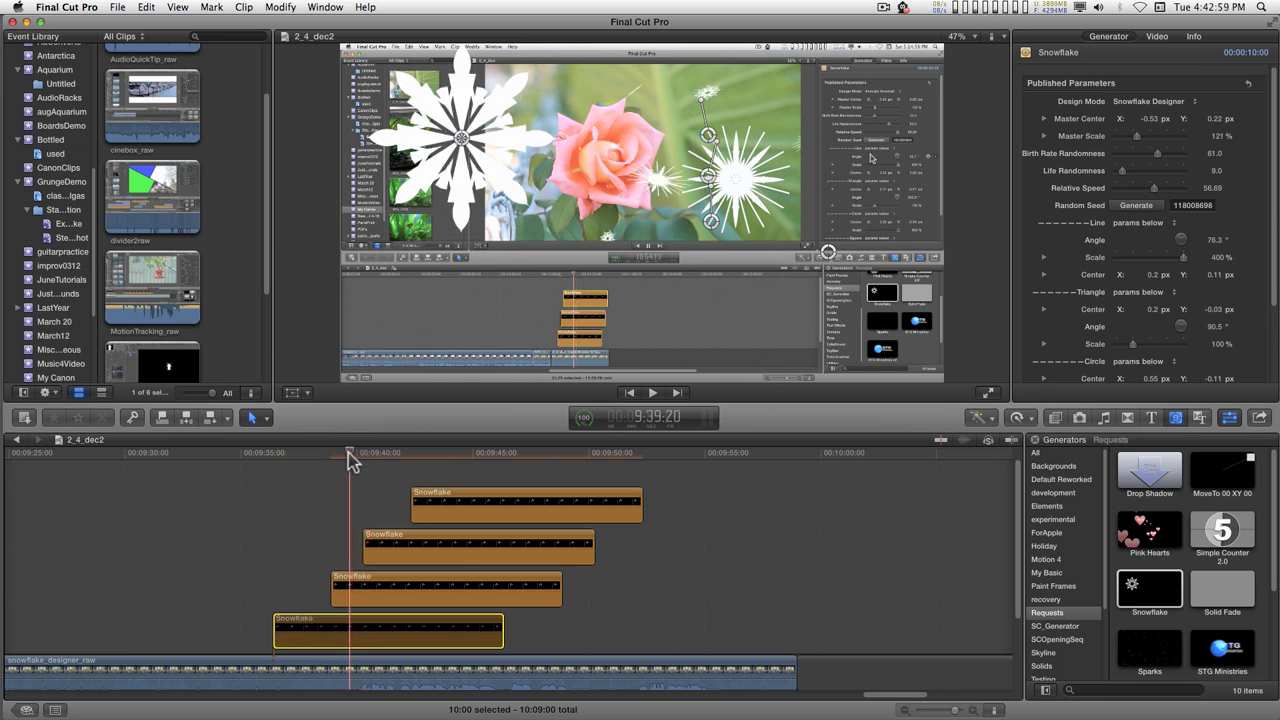
{"action": "left_click", "coordinate": [352, 588]}
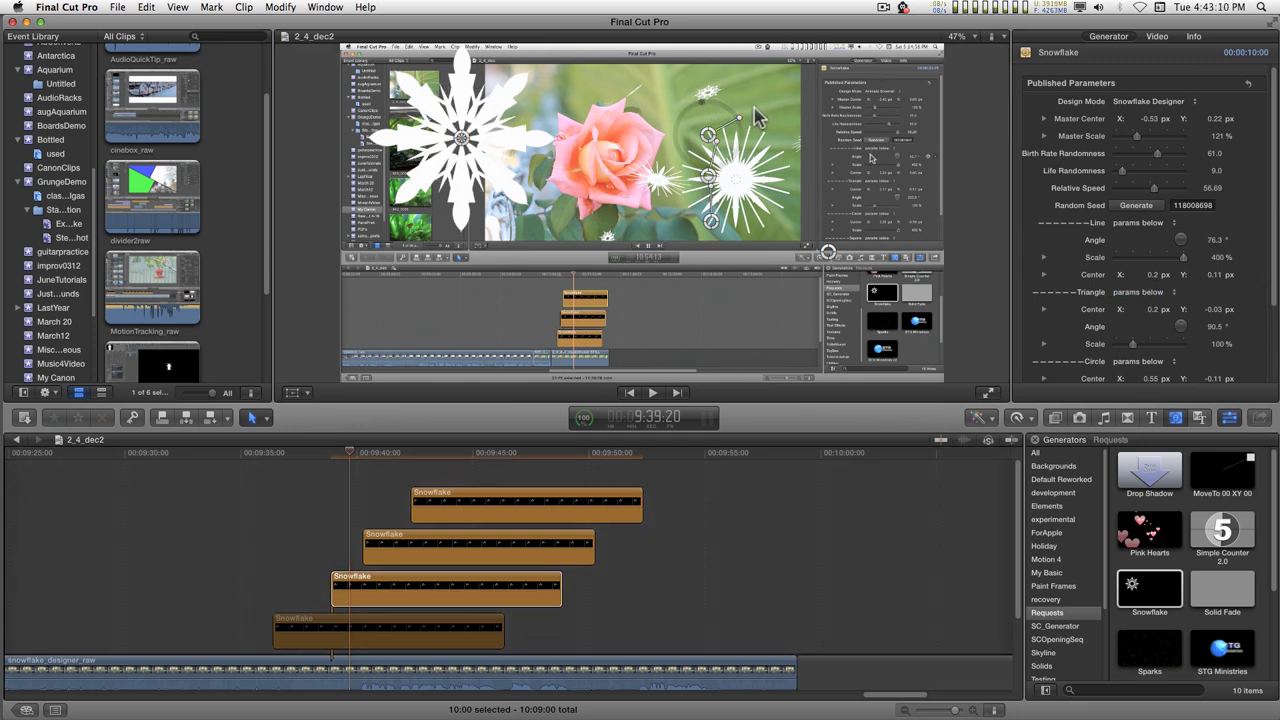
{"action": "left_click_drag", "start_coordinate": [350, 462], "coordinate": [384, 458]}
{"action": "left_click", "coordinate": [386, 550]}
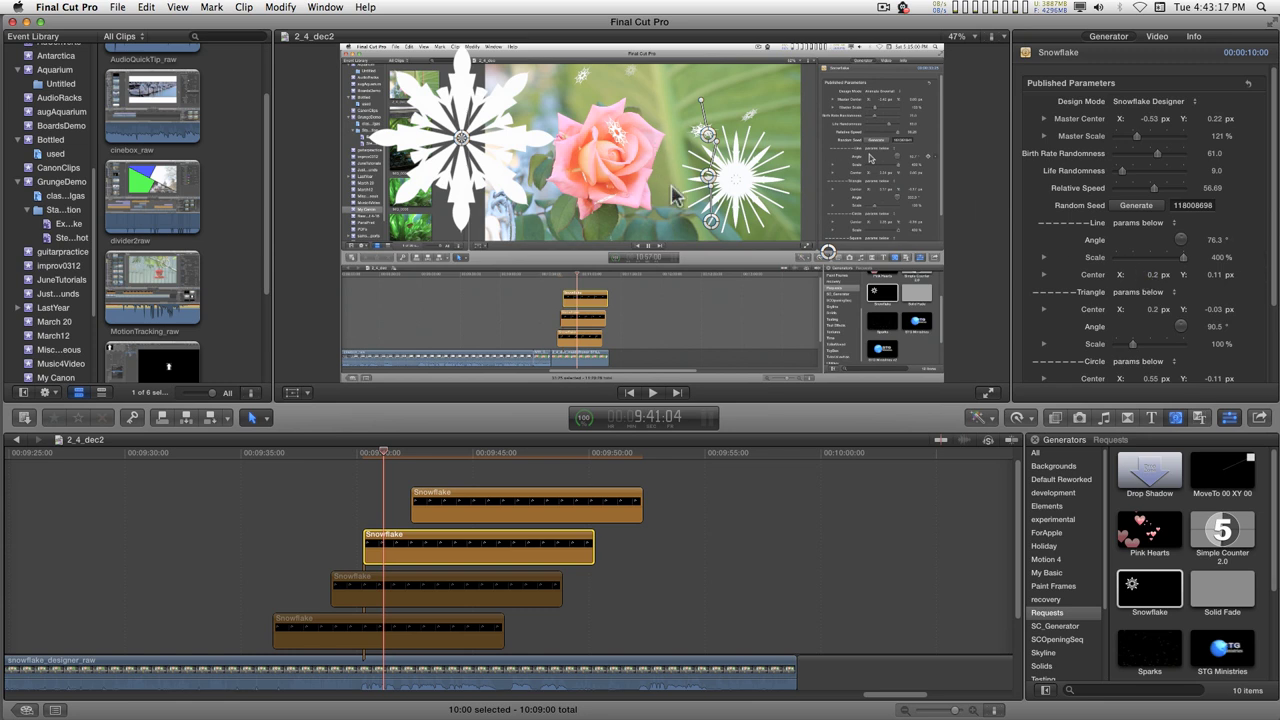
Reshape its flake by shifting the circle left and setting Line Angle to 36°.
{"action": "left_click_drag", "start_coordinate": [722, 152], "coordinate": [684, 200]}
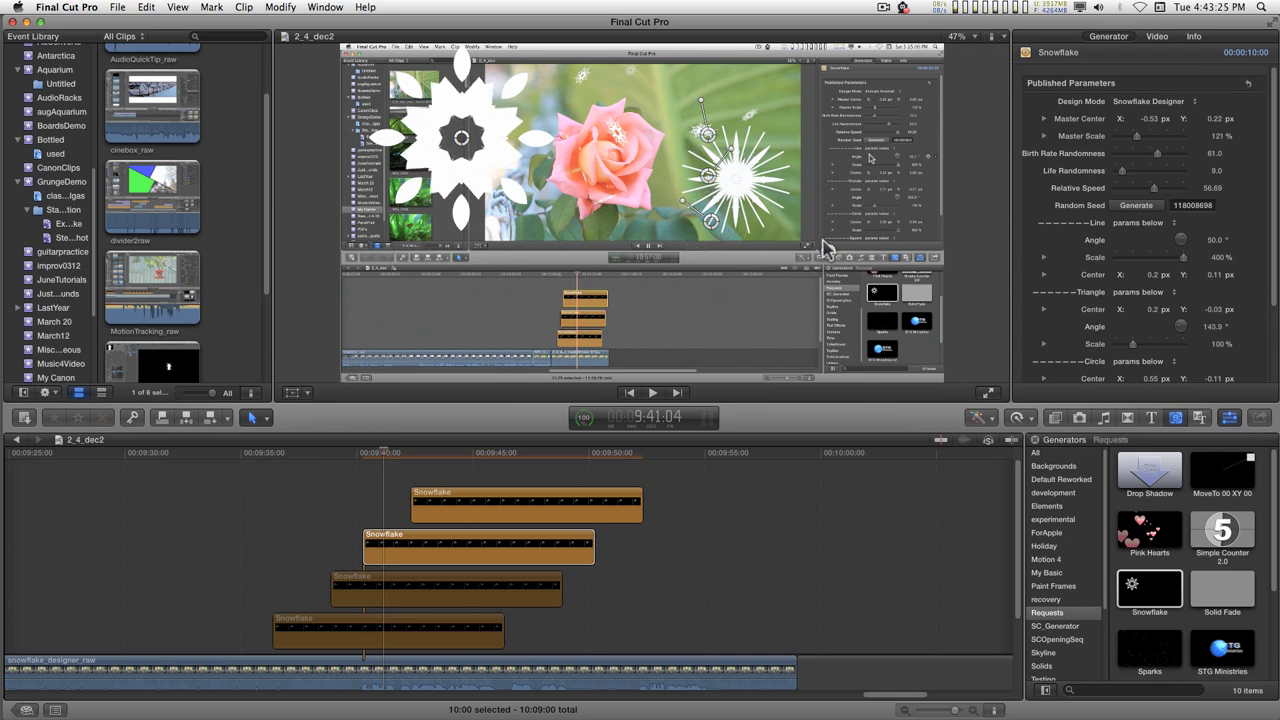
{"action": "left_click_drag", "start_coordinate": [829, 252], "coordinate": [793, 256]}
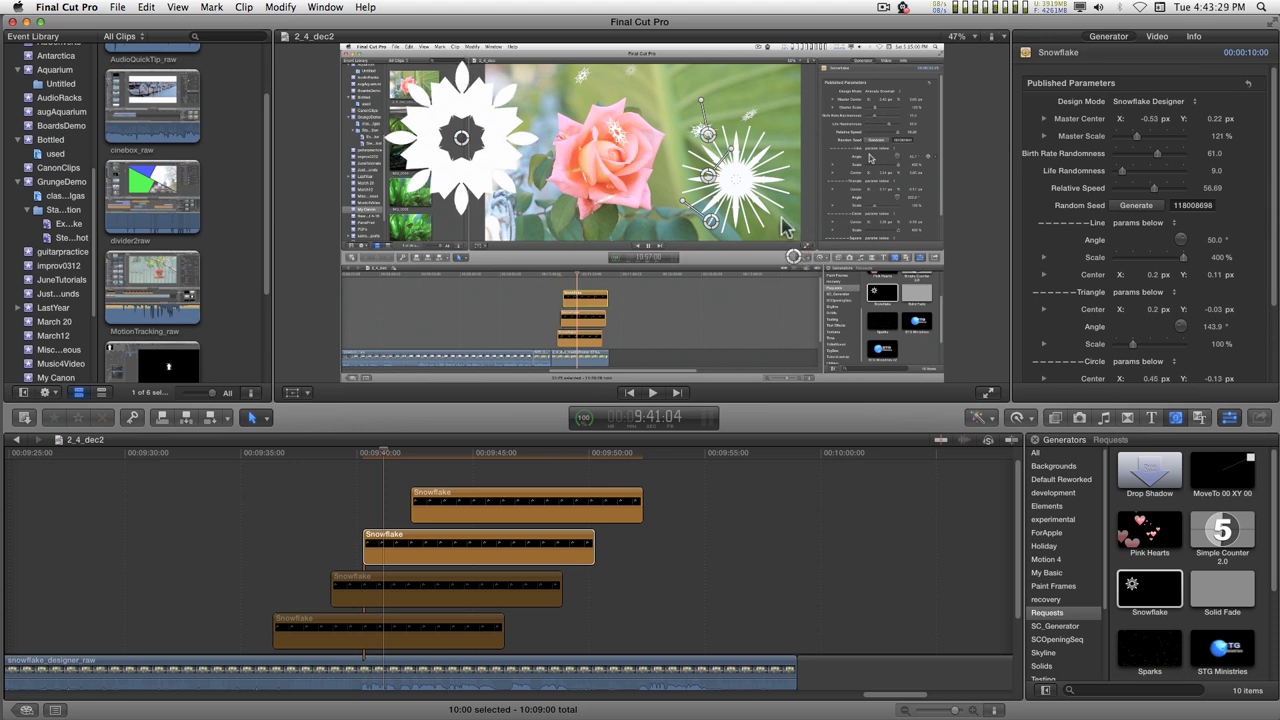
{"action": "left_click_drag", "start_coordinate": [735, 160], "coordinate": [730, 165]}
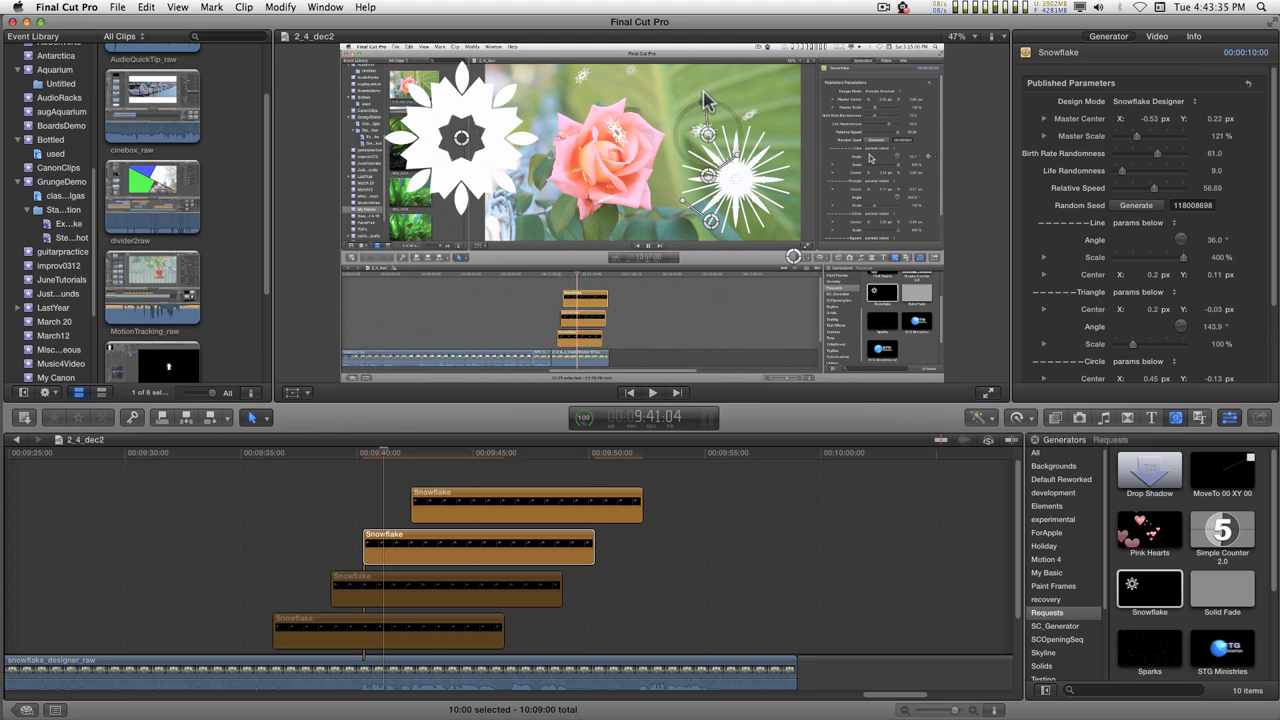
{"action": "left_click", "coordinate": [420, 500]}
At 9:43:16, set the top clip's Circle Center to 0.38, -0.12 and Line Angle to 79.6°.
{"action": "left_click", "coordinate": [438, 455]}
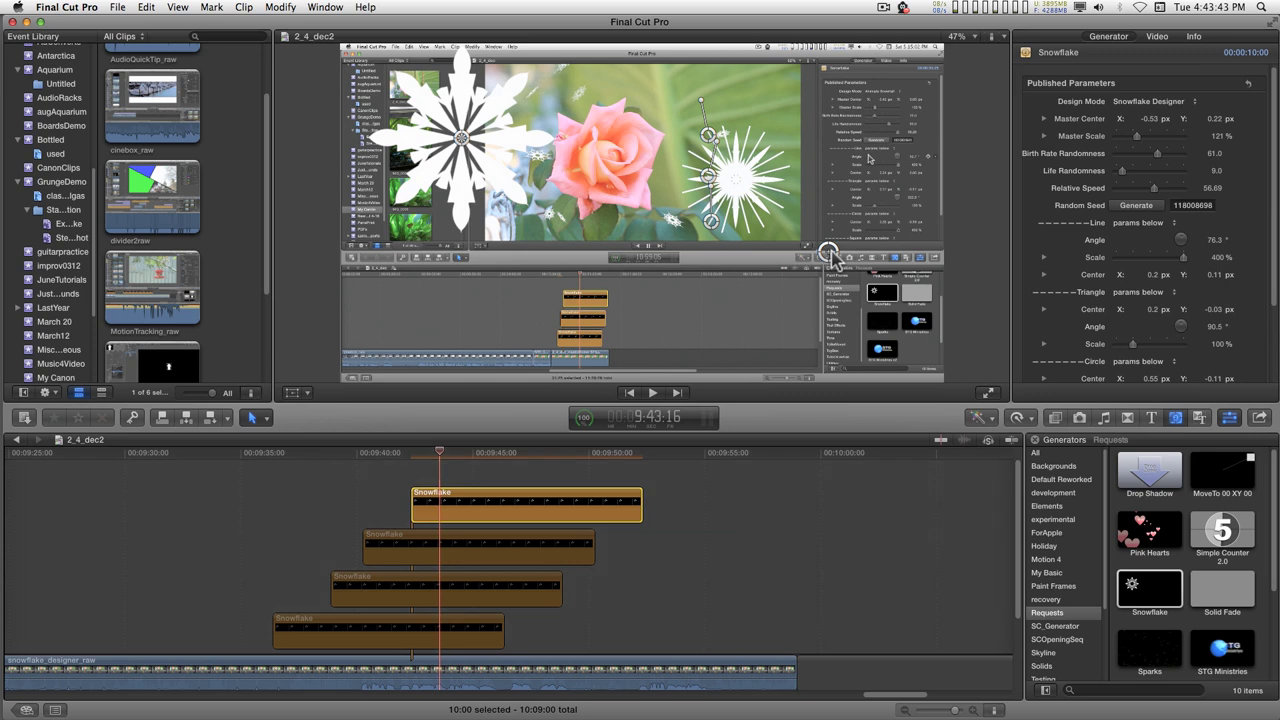
{"action": "left_click_drag", "start_coordinate": [828, 251], "coordinate": [772, 260]}
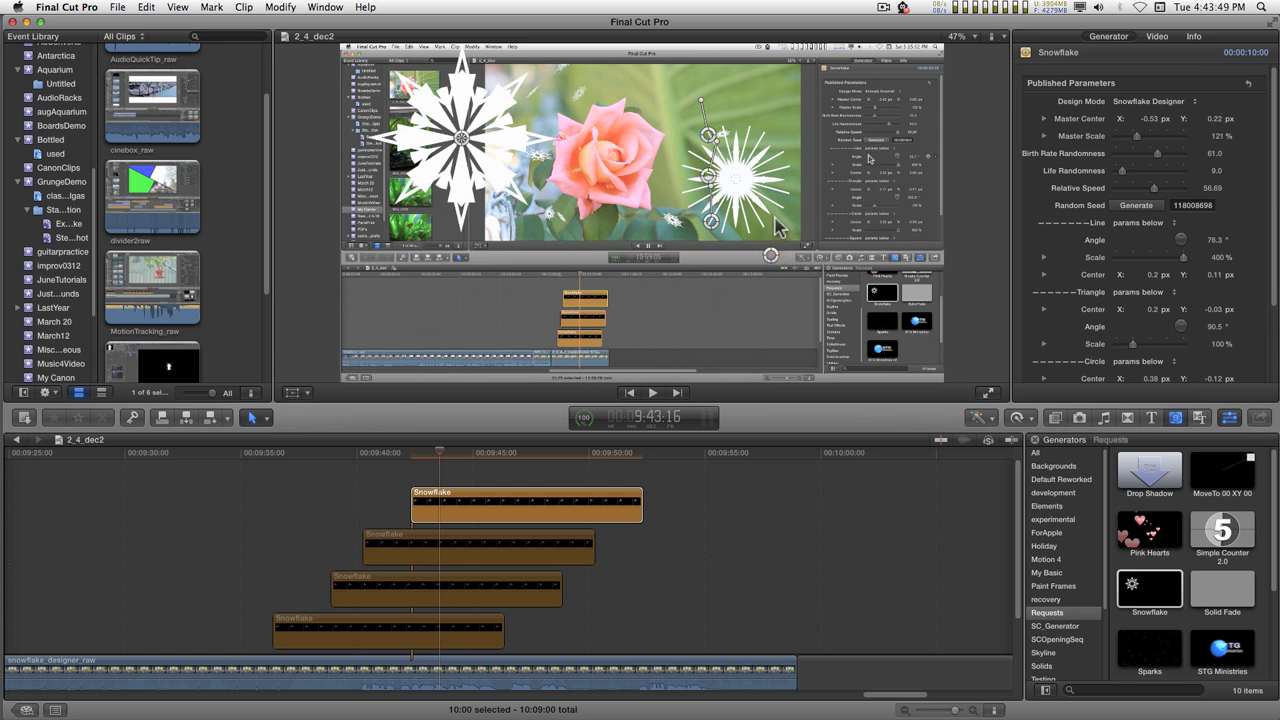
{"action": "left_click_drag", "start_coordinate": [730, 148], "coordinate": [729, 114]}
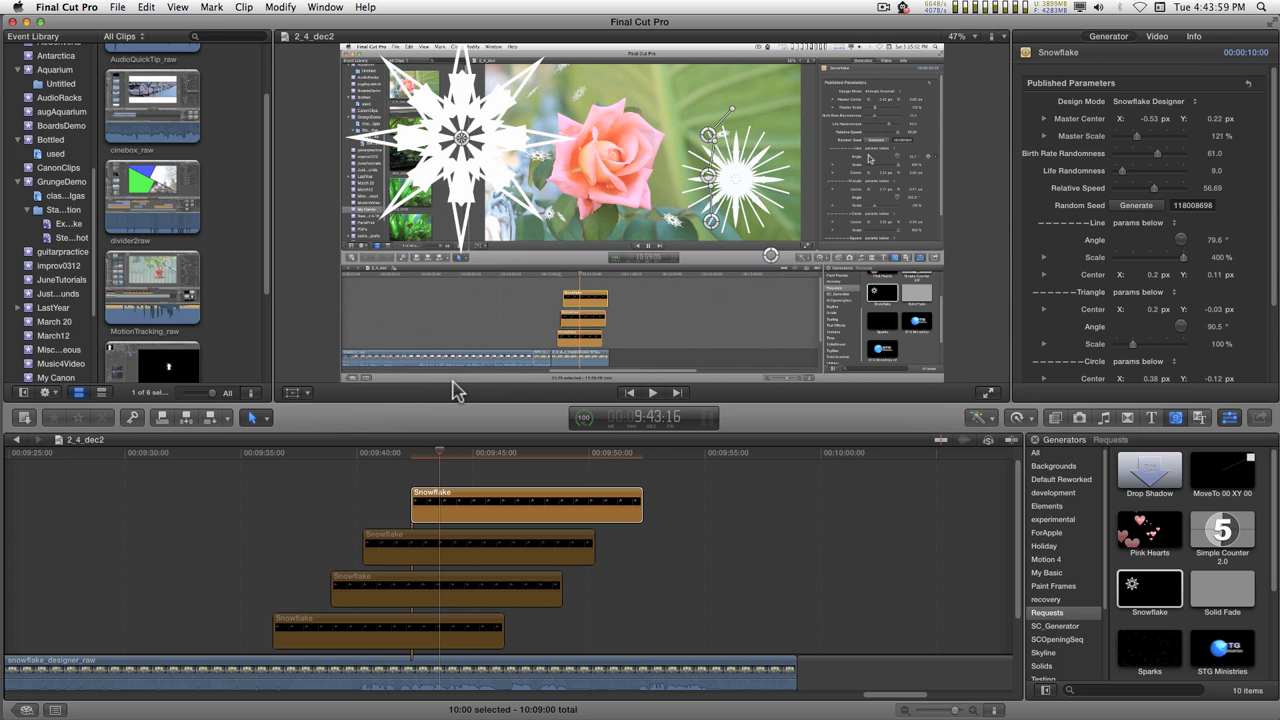
Shift the third, second and top Snowflake clips earlier into a stair-step above the rose footage.
{"action": "left_click_drag", "start_coordinate": [443, 456], "coordinate": [284, 456]}
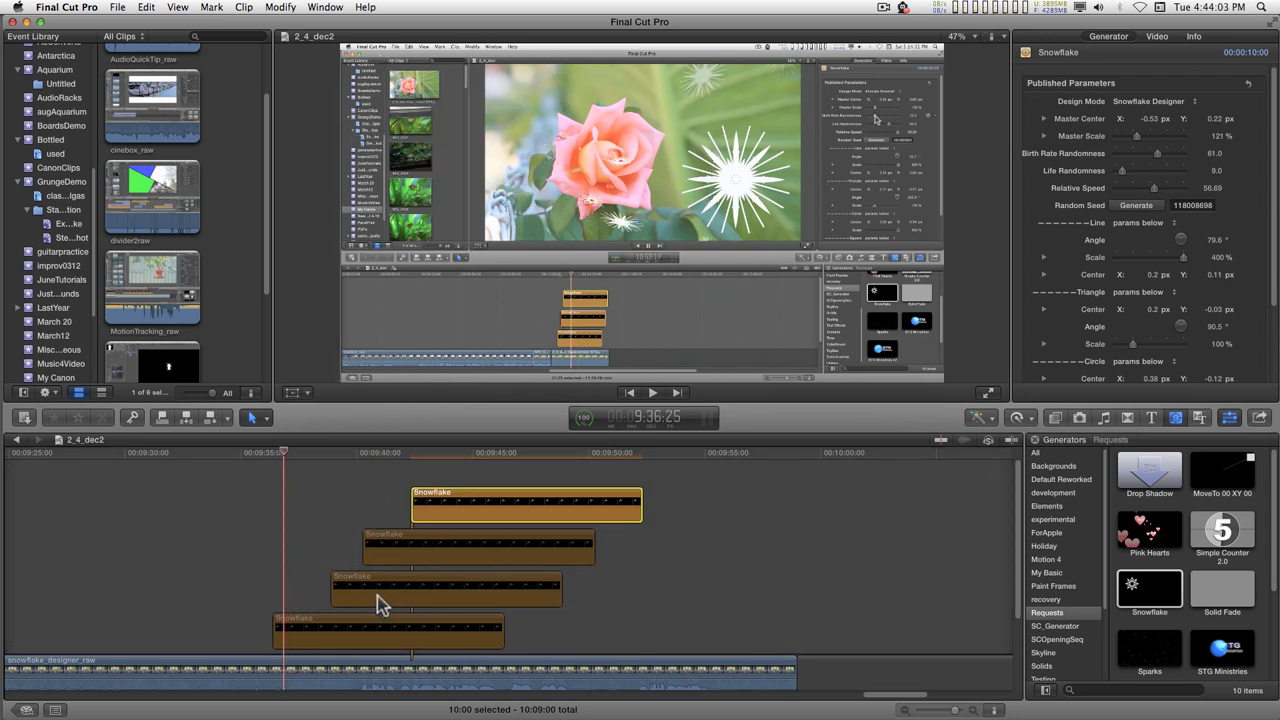
{"action": "left_click_drag", "start_coordinate": [381, 604], "coordinate": [342, 601]}
{"action": "left_click", "coordinate": [428, 553]}
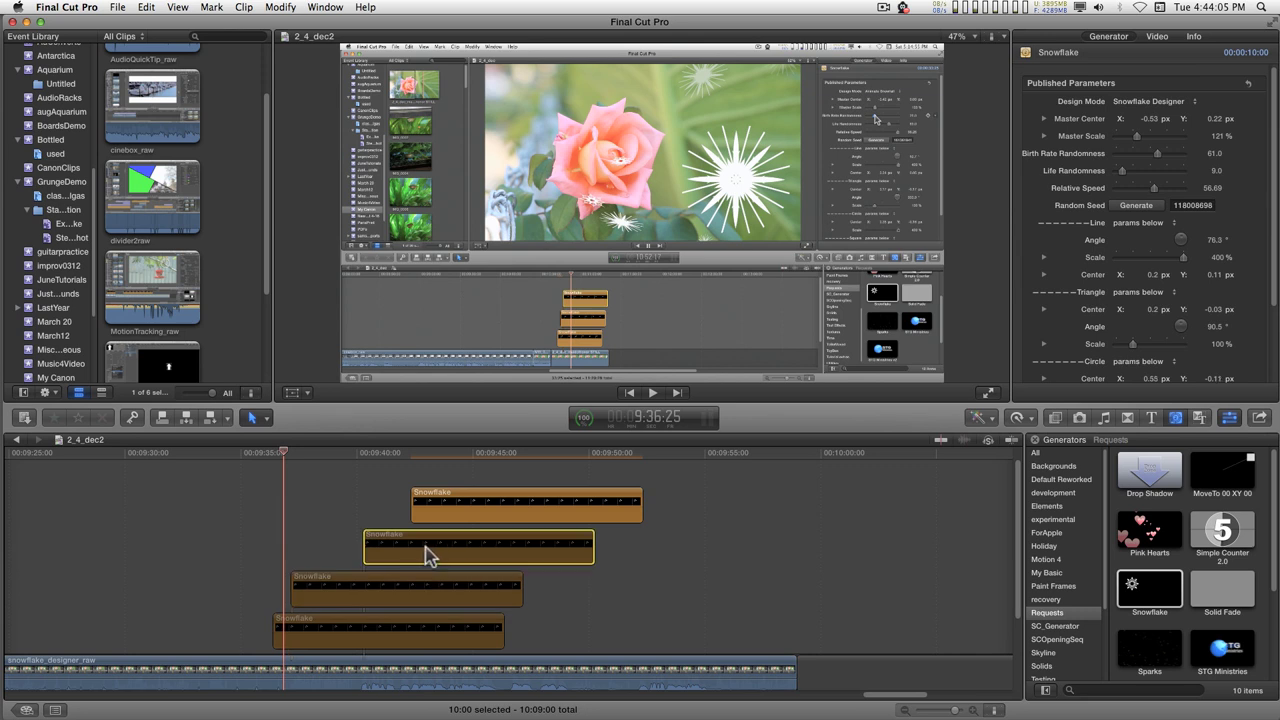
{"action": "mouse_move", "coordinate": [428, 553]}
{"action": "left_mouse_down"}
{"action": "mouse_move", "coordinate": [406, 554]}
{"action": "mouse_move", "coordinate": [417, 551]}
{"action": "left_mouse_up"}
{"action": "left_click_drag", "start_coordinate": [505, 512], "coordinate": [431, 509]}
Select the second, third and bottom Snowflake clips and play the sequence to preview.
{"action": "left_click", "coordinate": [403, 543]}
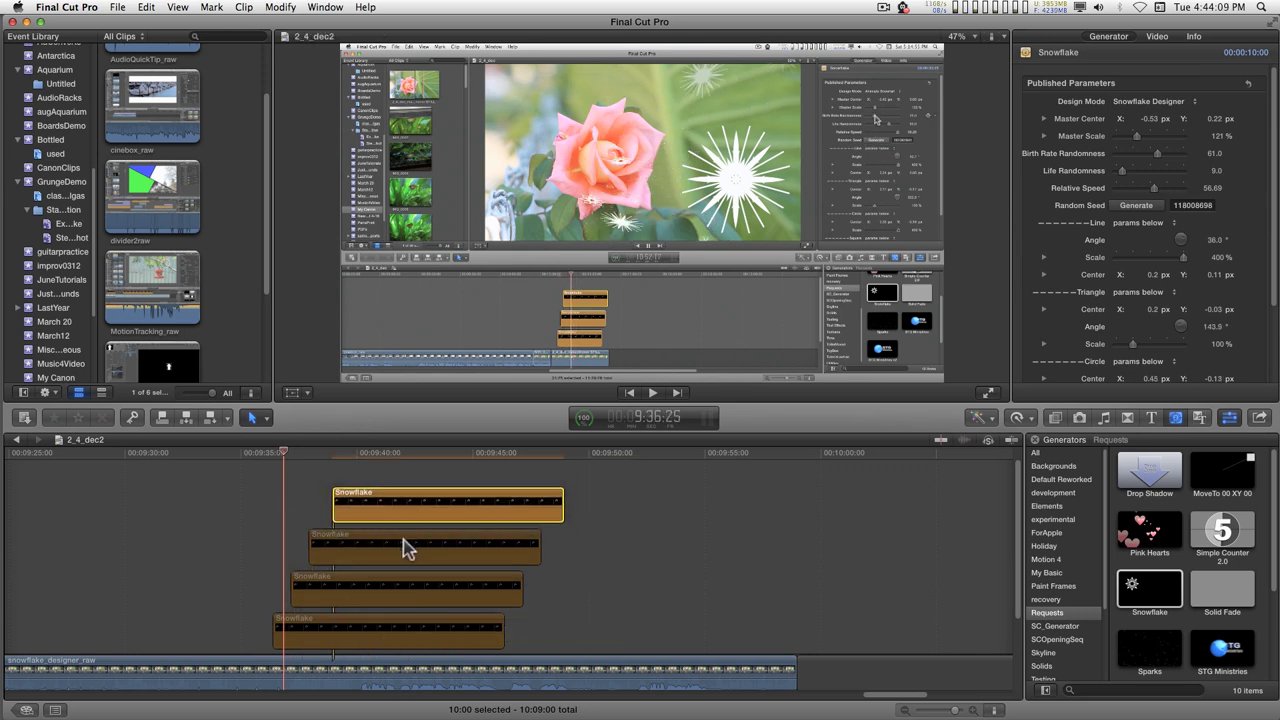
{"action": "left_click", "coordinate": [388, 596], "text": "super"}
{"action": "left_click", "coordinate": [373, 630], "text": "super"}
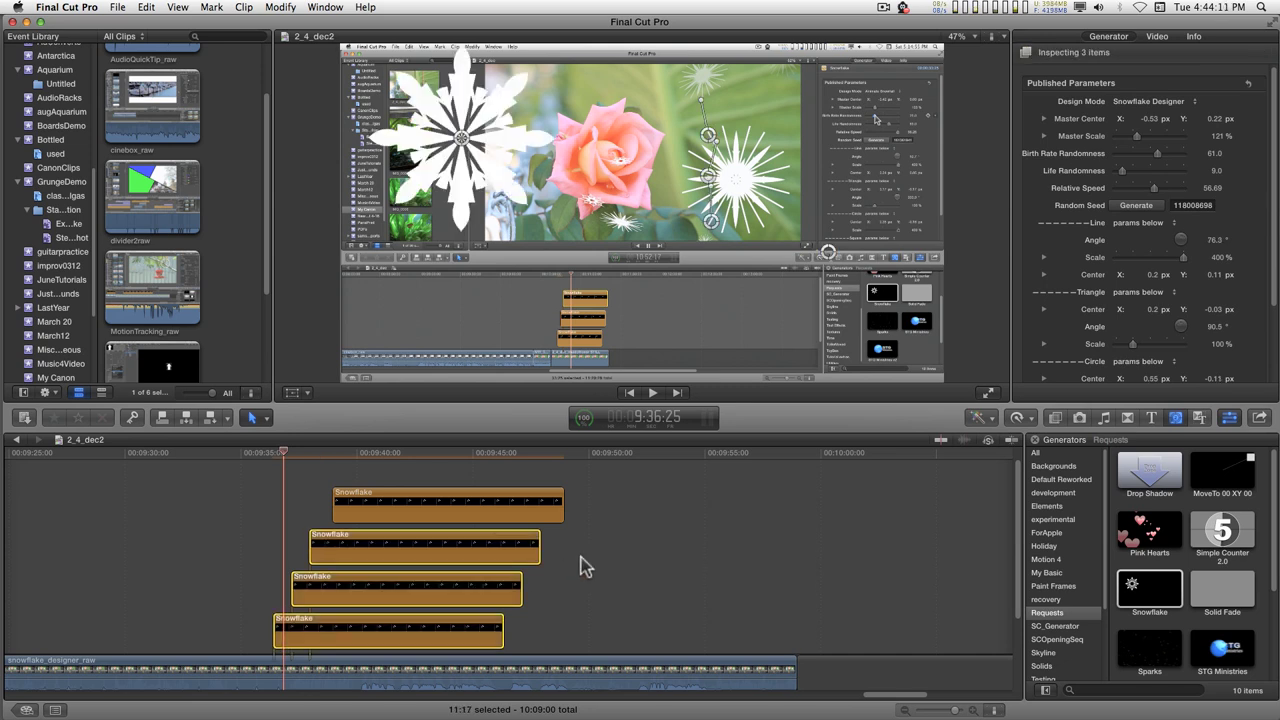
{"action": "key", "text": "space"}
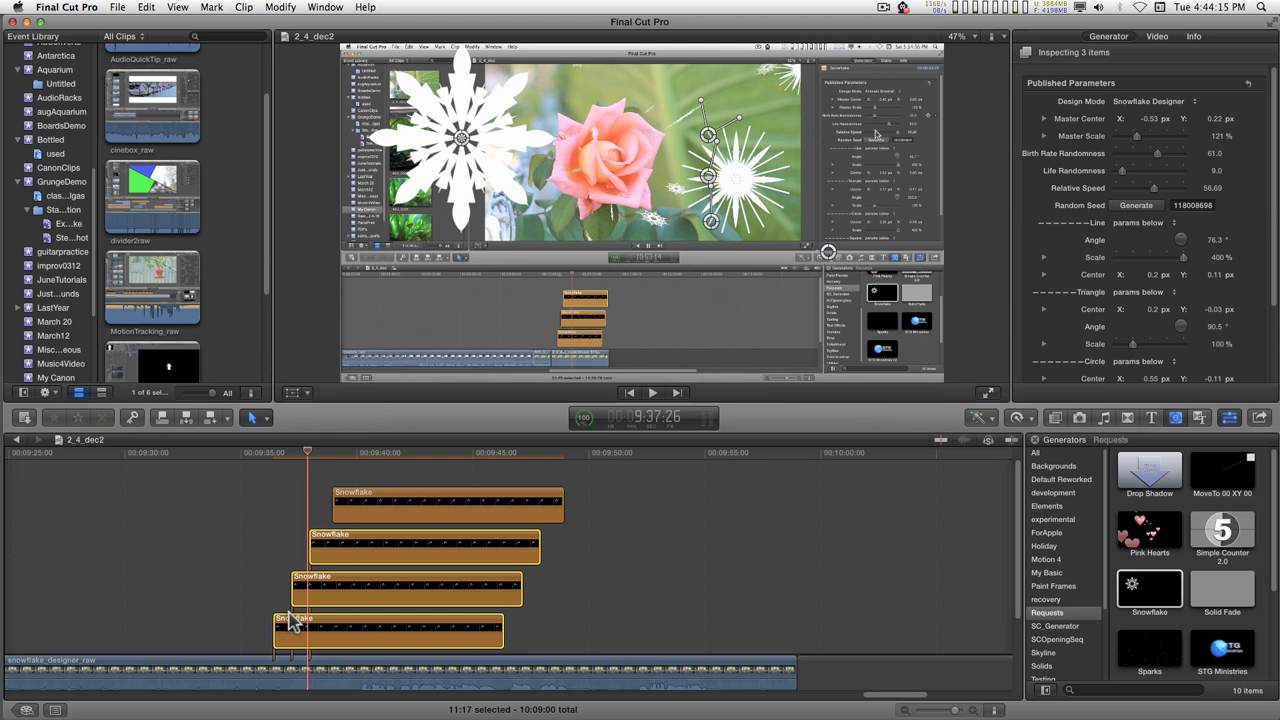
Set Design Mode to Animate Snowfall for the selected clips, then for the bottom Snowflake clip.
{"action": "left_click", "coordinate": [1145, 100]}
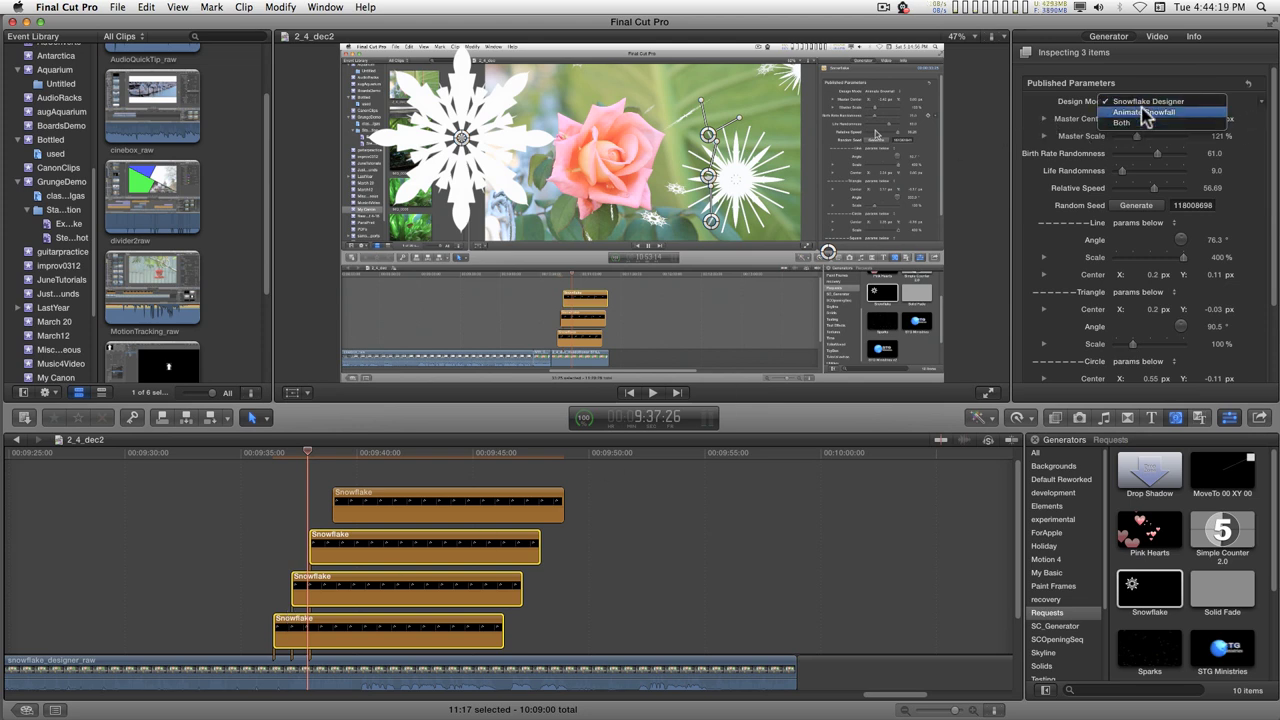
{"action": "left_click", "coordinate": [1145, 112]}
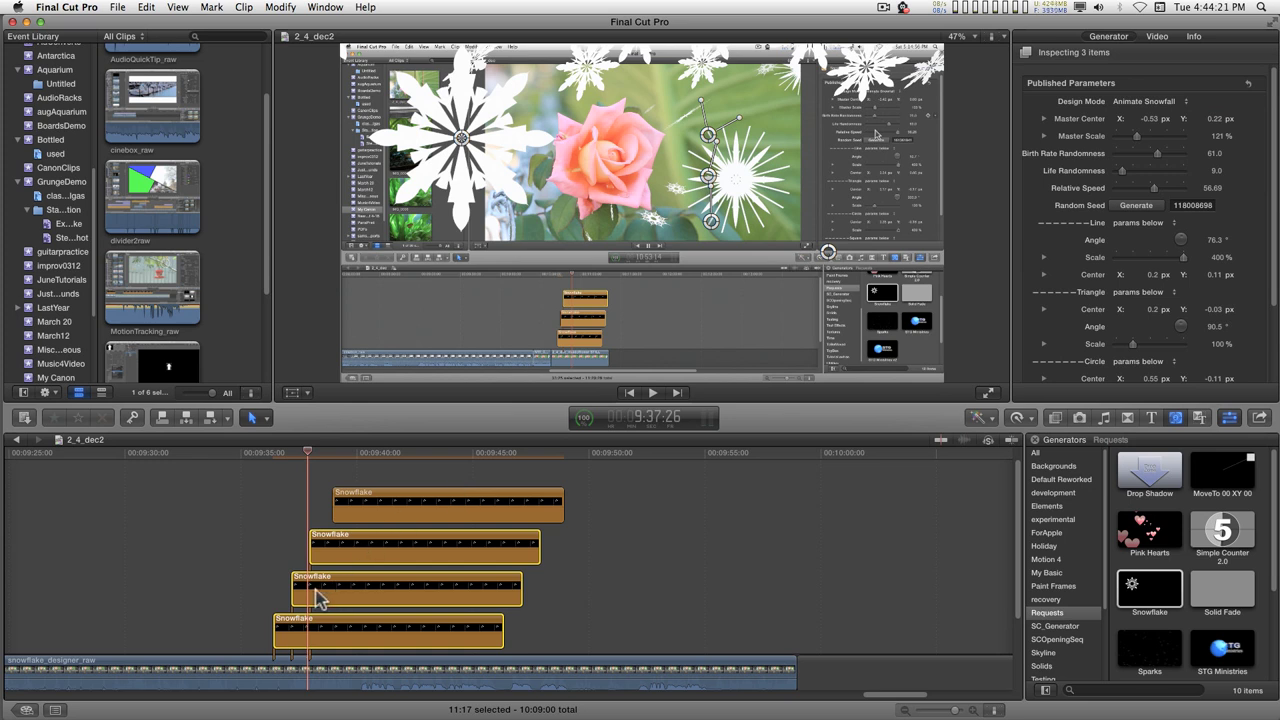
{"action": "left_click", "coordinate": [277, 566]}
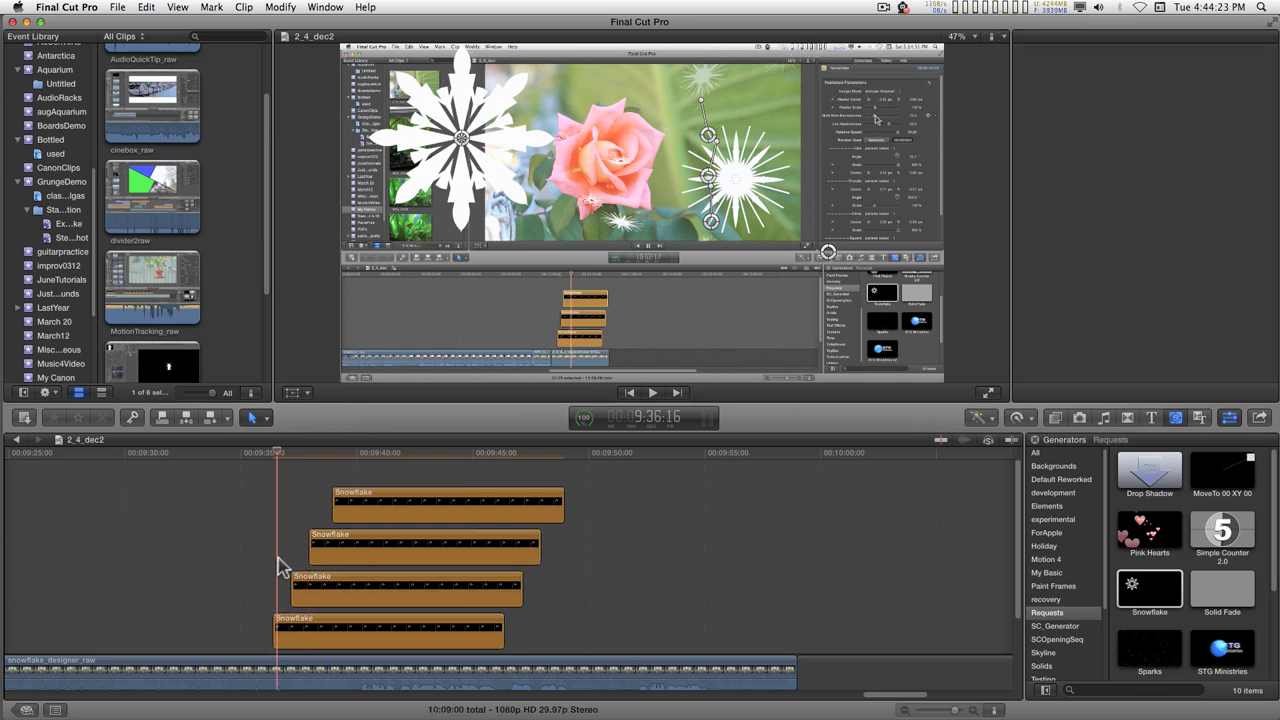
{"action": "left_click", "coordinate": [290, 622]}
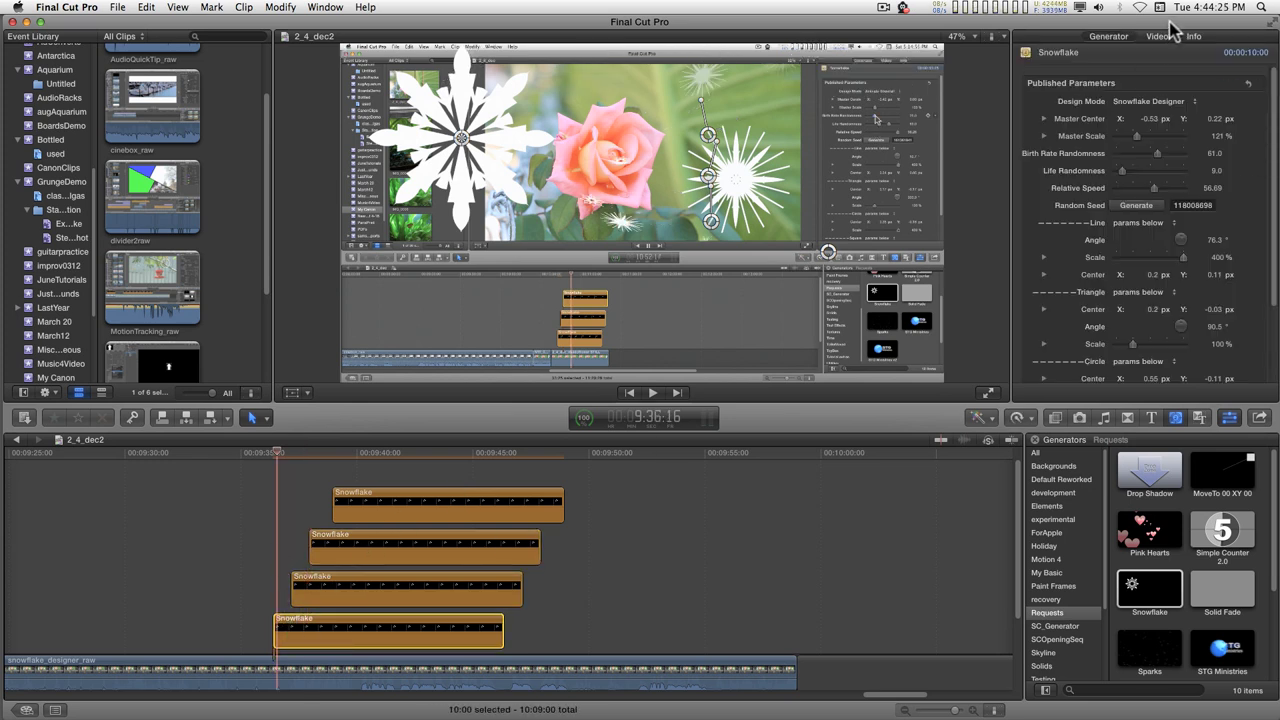
{"action": "left_click", "coordinate": [1150, 113]}
{"action": "left_click", "coordinate": [1150, 122]}
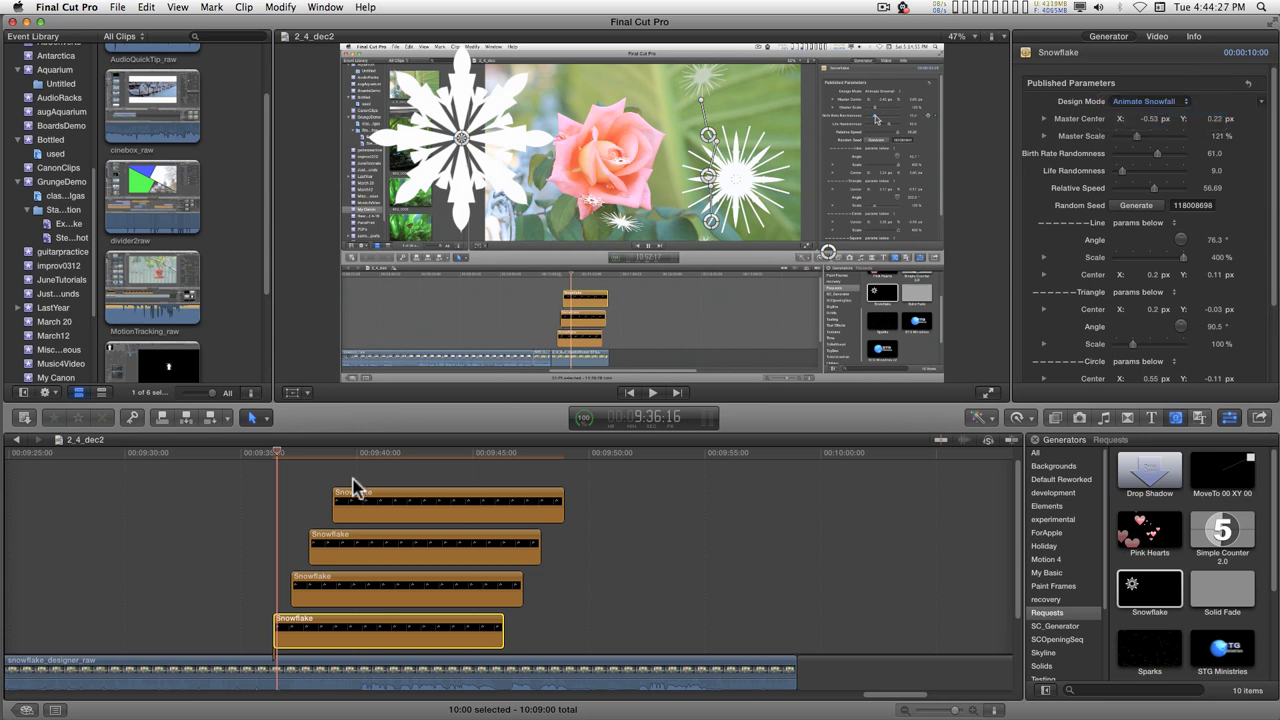
Set the second and top Snowflake clips' Design Mode to Animate Snowfall.
{"action": "left_click", "coordinate": [321, 592]}
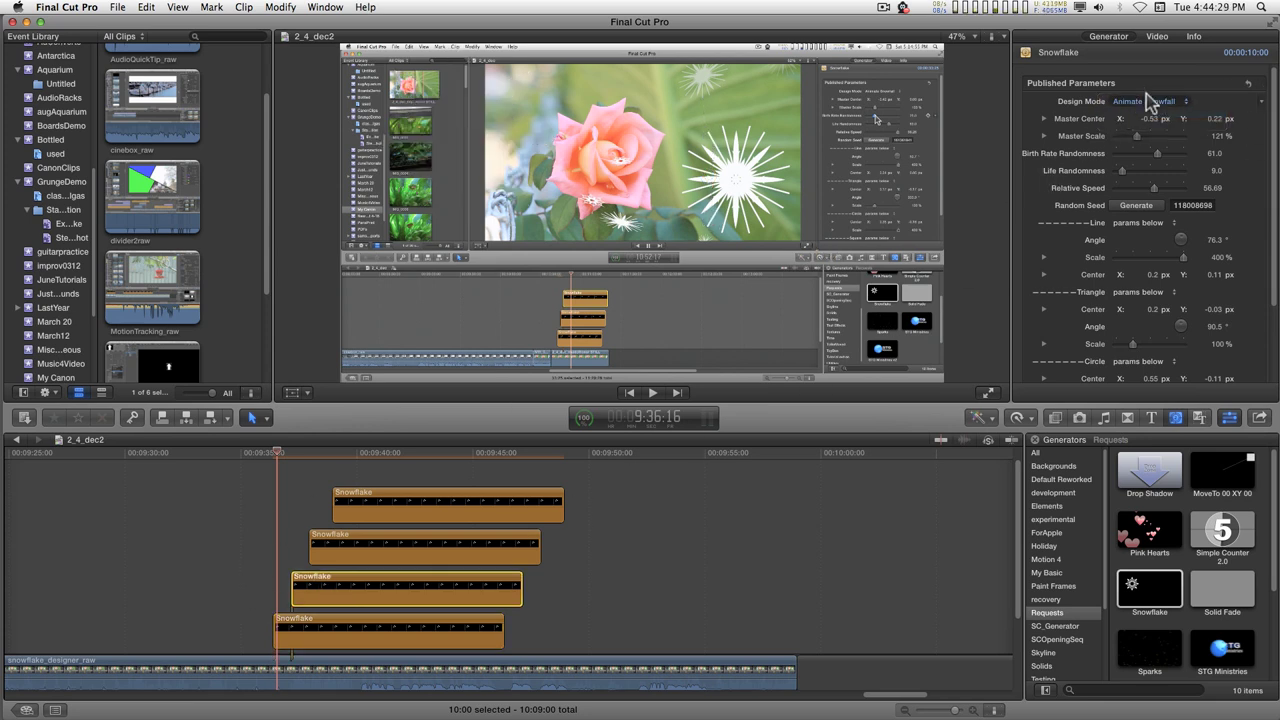
{"action": "left_click", "coordinate": [323, 553]}
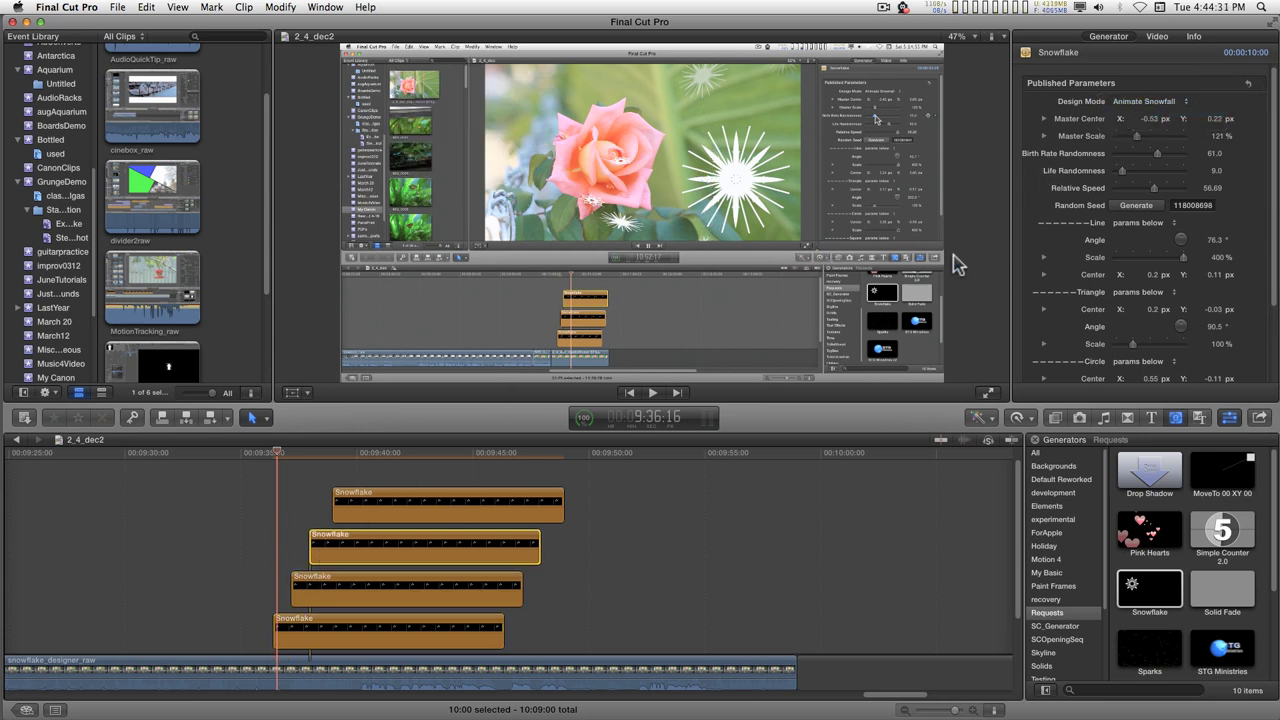
{"action": "left_click", "coordinate": [1146, 110]}
{"action": "left_click", "coordinate": [1152, 117]}
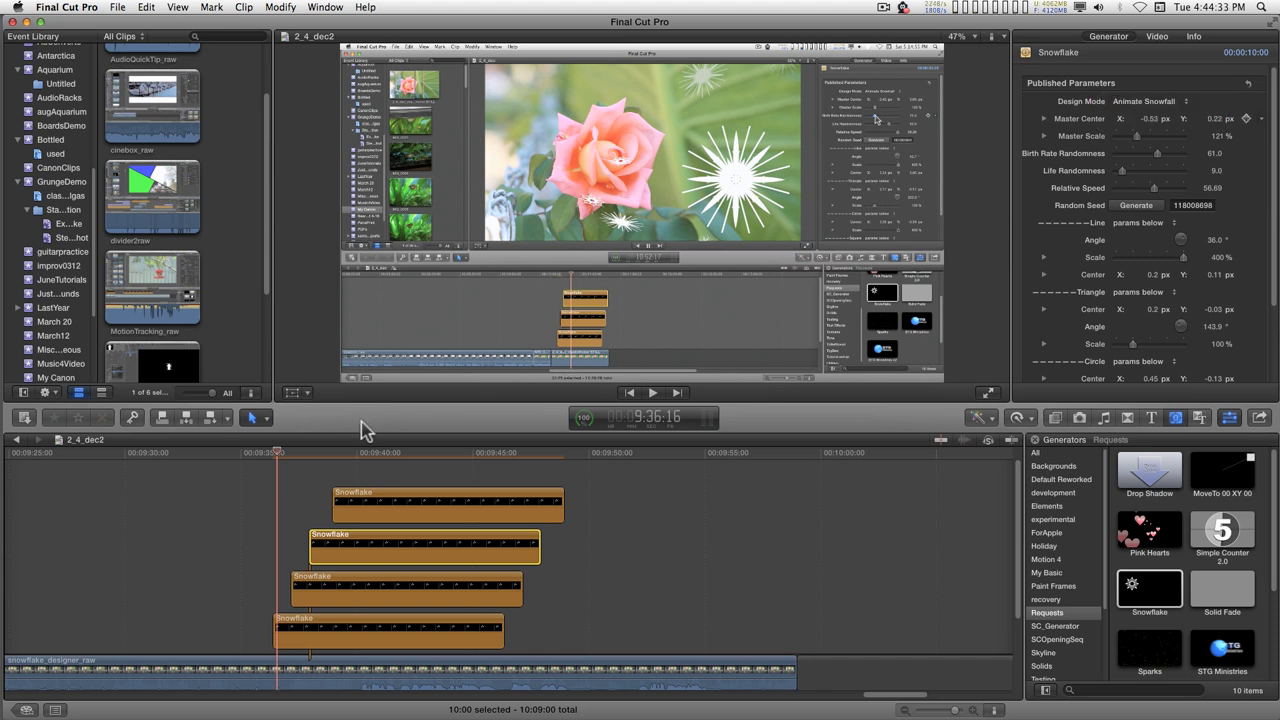
{"action": "left_click", "coordinate": [343, 507]}
{"action": "left_click", "coordinate": [1142, 106]}
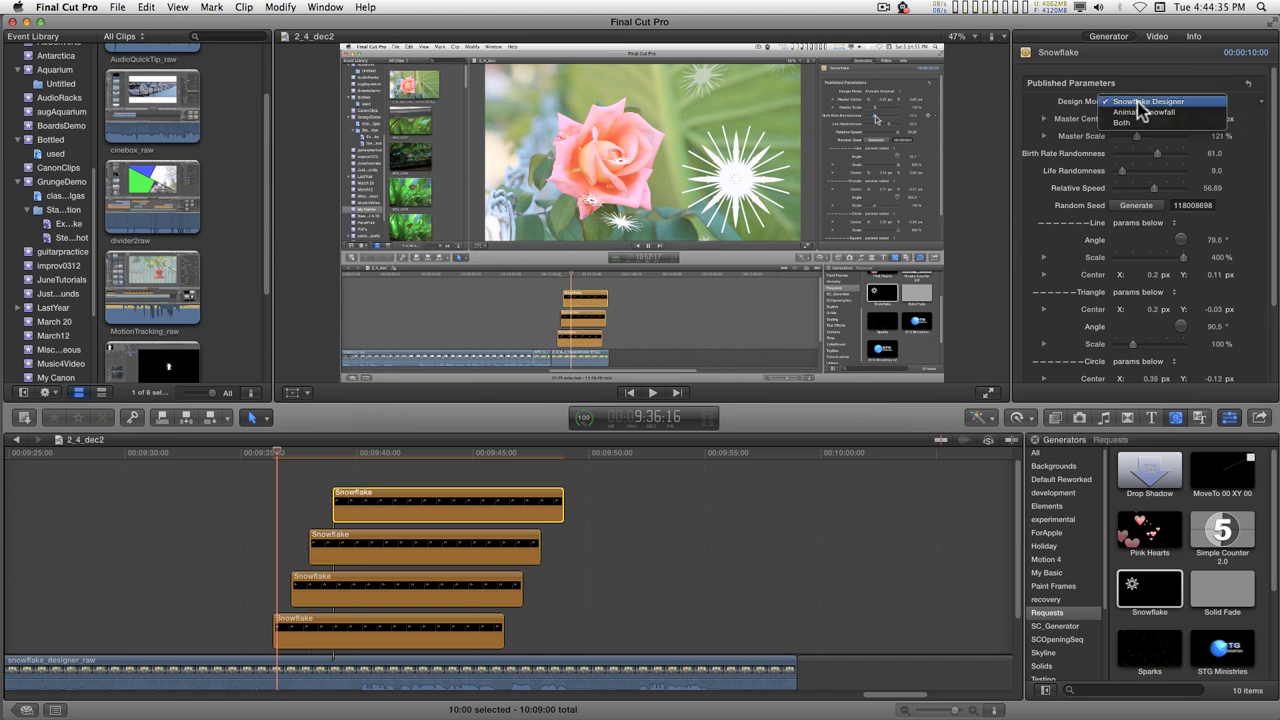
{"action": "left_click", "coordinate": [1145, 112]}
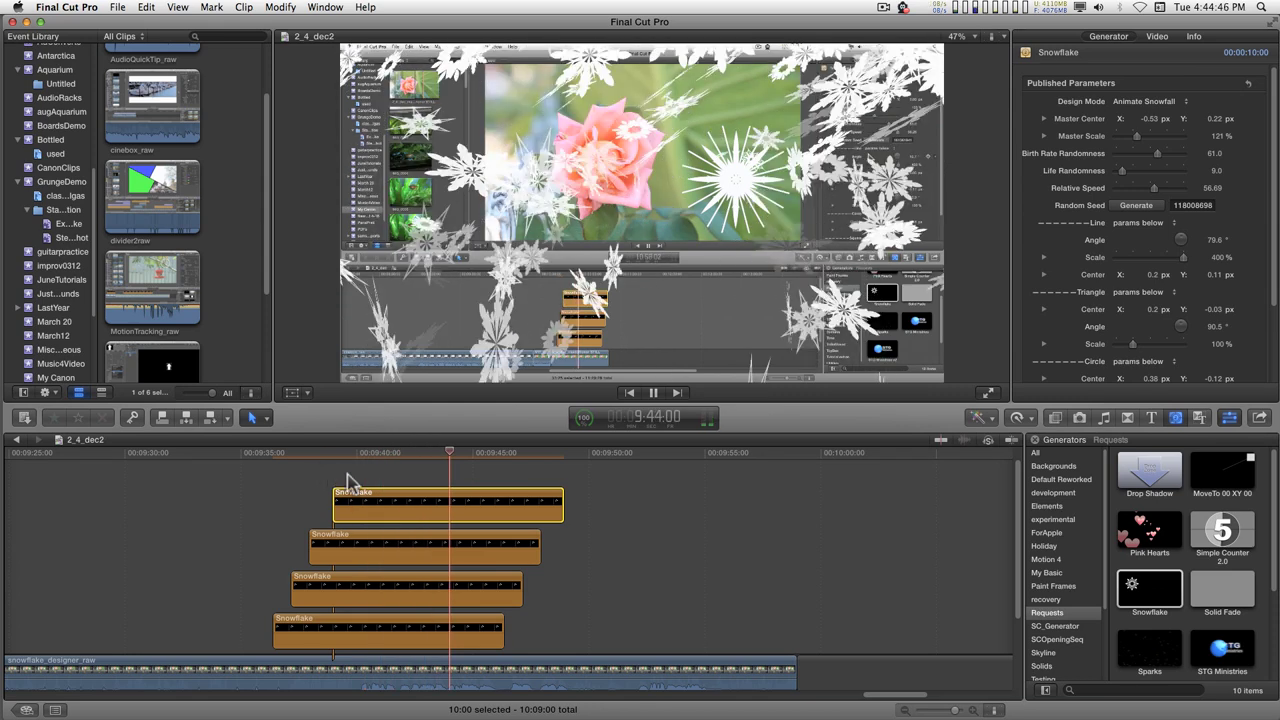
Stop playback and lower Birth Rate Randomness on the top and second Snowflake clips.
{"action": "key", "text": "space"}
{"action": "mouse_move", "coordinate": [460, 451]}
{"action": "left_mouse_down"}
{"action": "mouse_move", "coordinate": [349, 452]}
{"action": "mouse_move", "coordinate": [491, 457]}
{"action": "mouse_move", "coordinate": [466, 458]}
{"action": "left_mouse_up"}
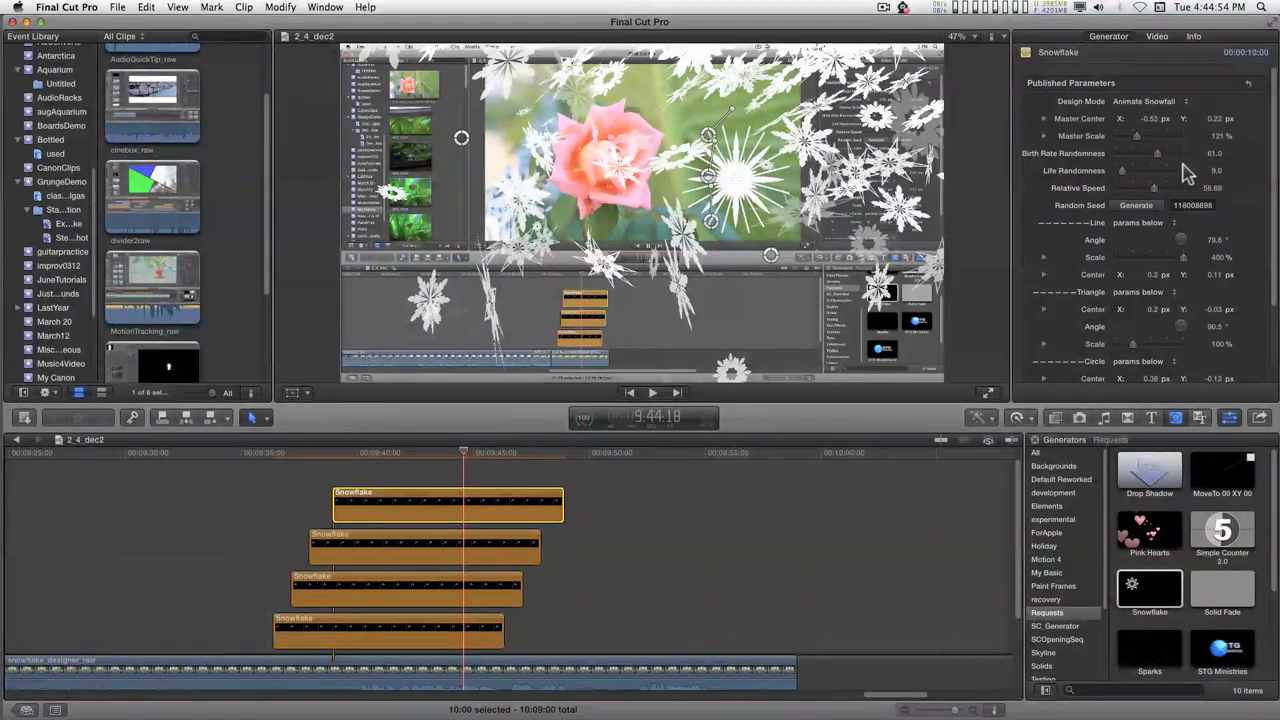
{"action": "left_click_drag", "start_coordinate": [1157, 156], "coordinate": [1141, 162]}
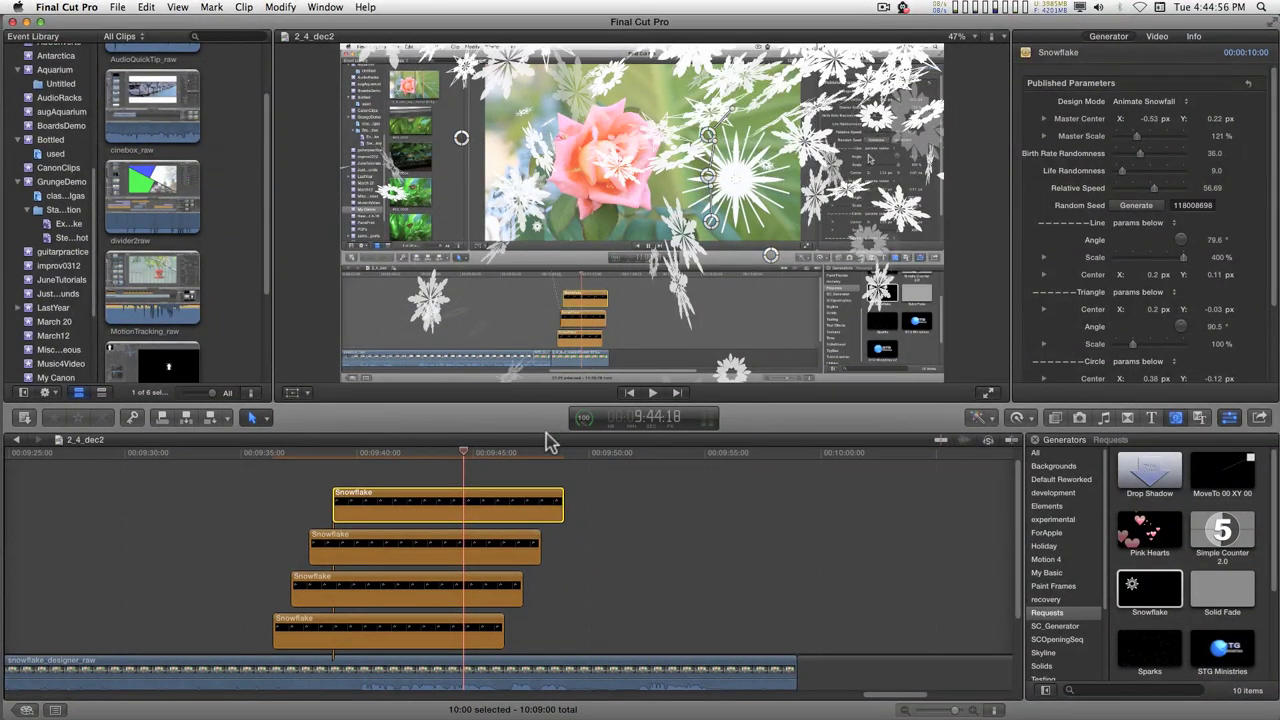
{"action": "left_click", "coordinate": [412, 550]}
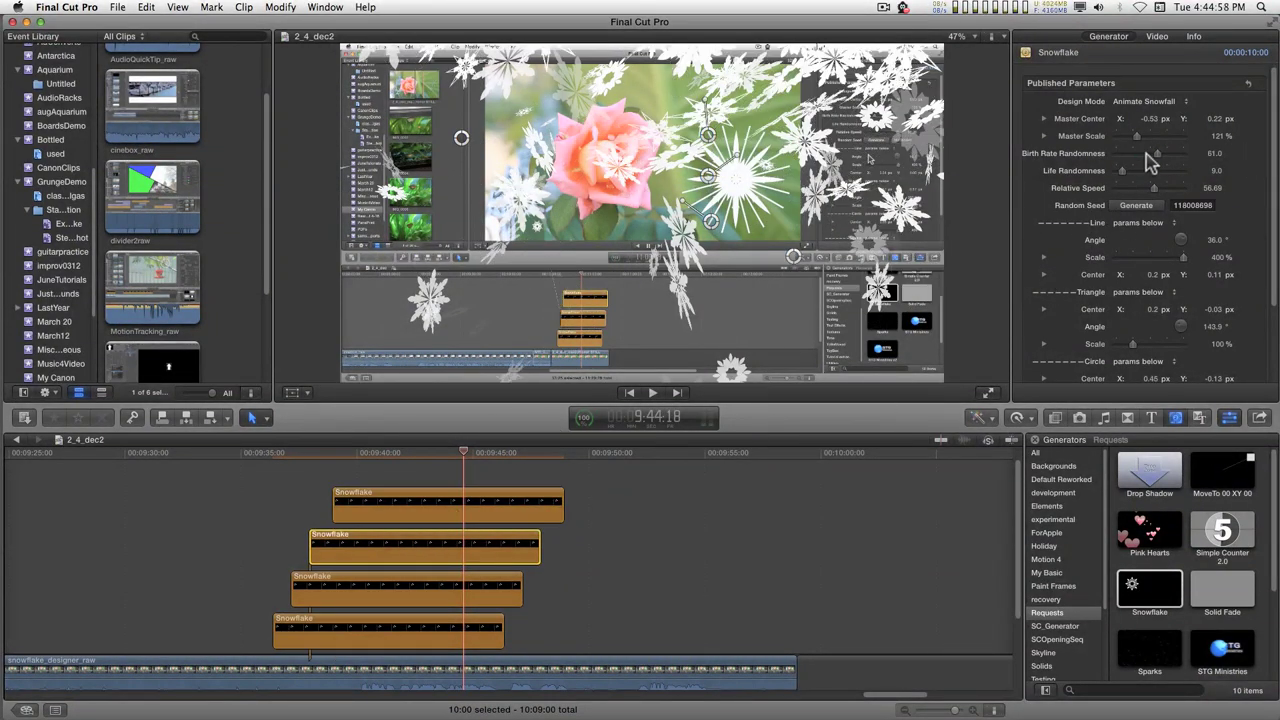
{"action": "left_click_drag", "start_coordinate": [1150, 163], "coordinate": [1142, 160]}
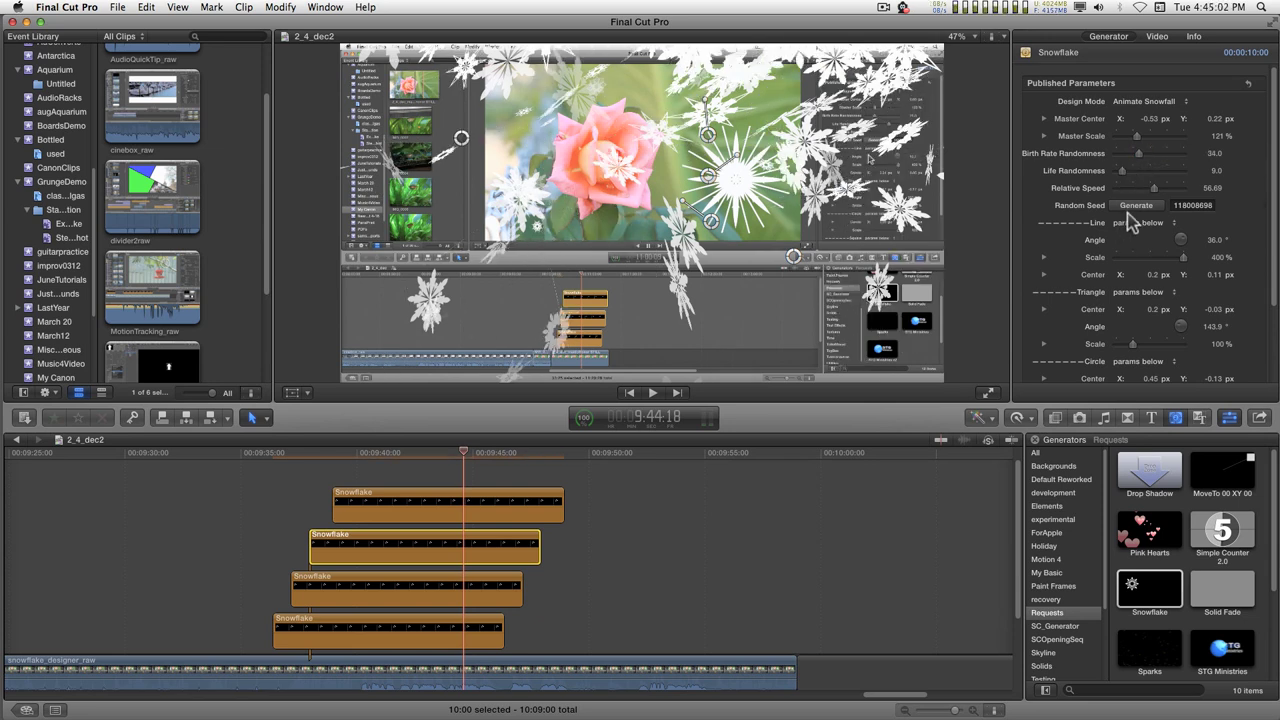
Generate new Random Seeds for the second, third and bottom clips, ending at 742965874, and review.
{"action": "left_click", "coordinate": [1134, 207]}
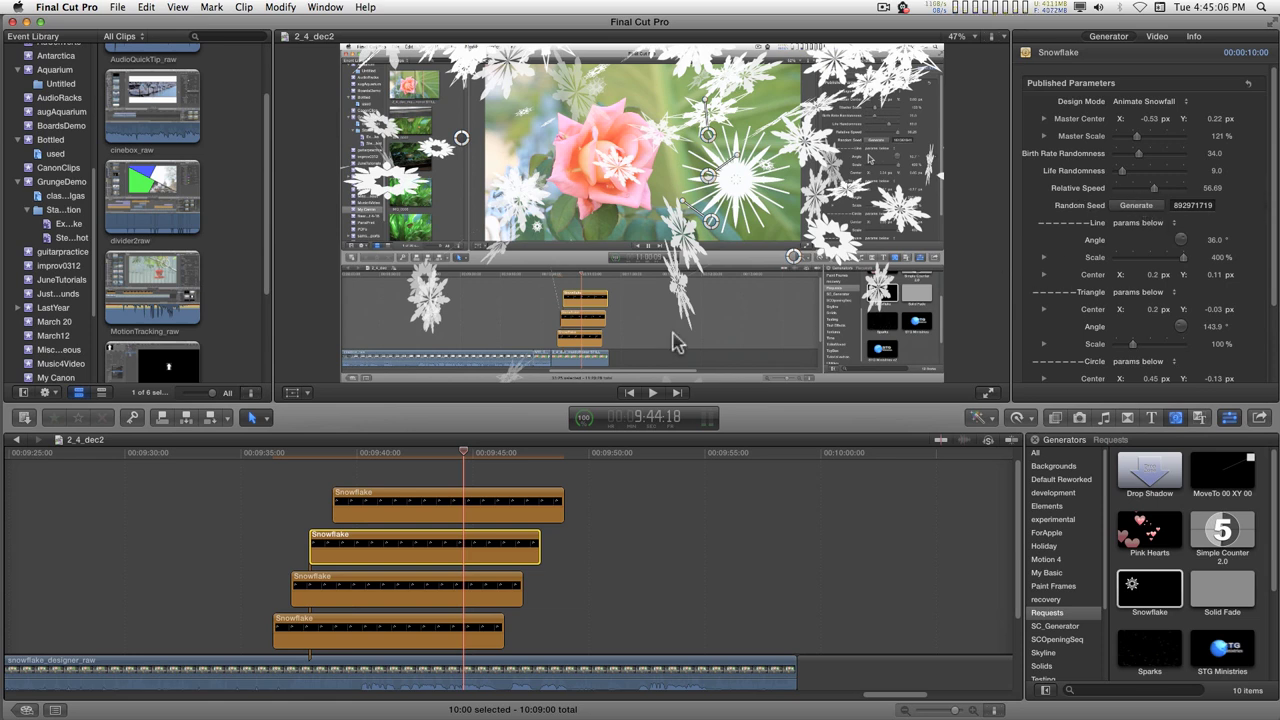
{"action": "left_click", "coordinate": [403, 600]}
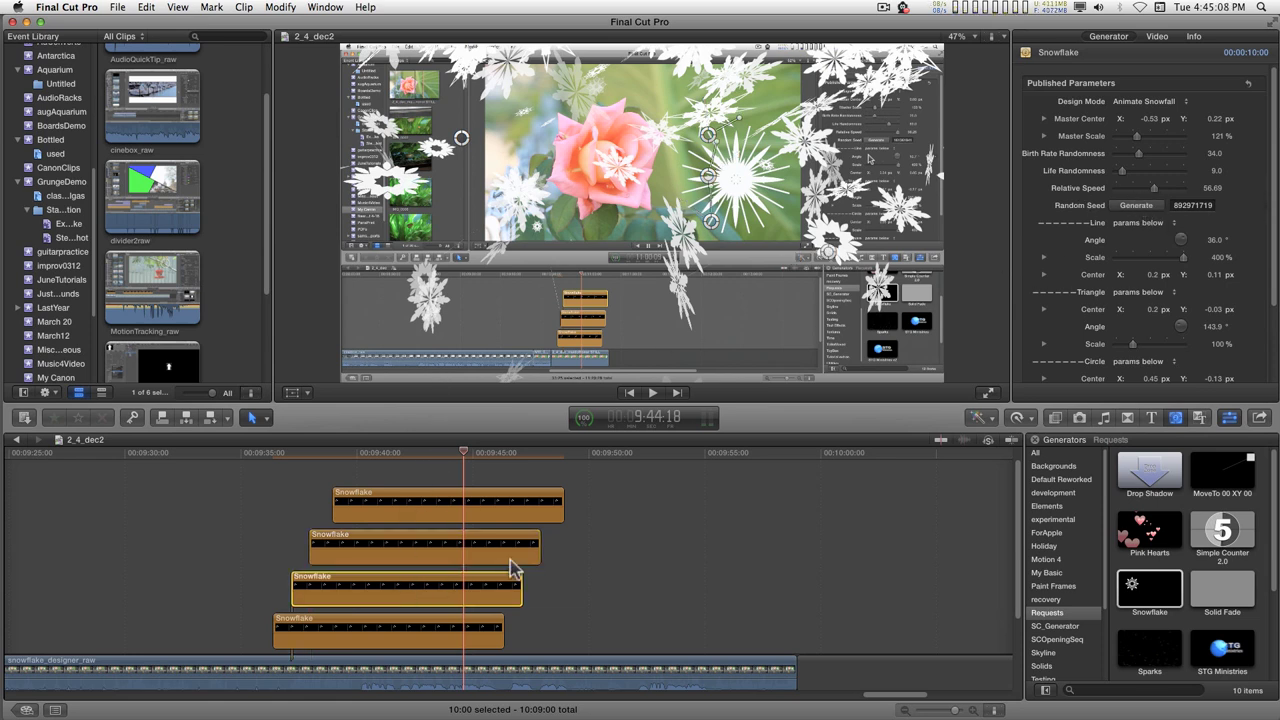
{"action": "left_click", "coordinate": [1137, 205]}
{"action": "left_click", "coordinate": [348, 638]}
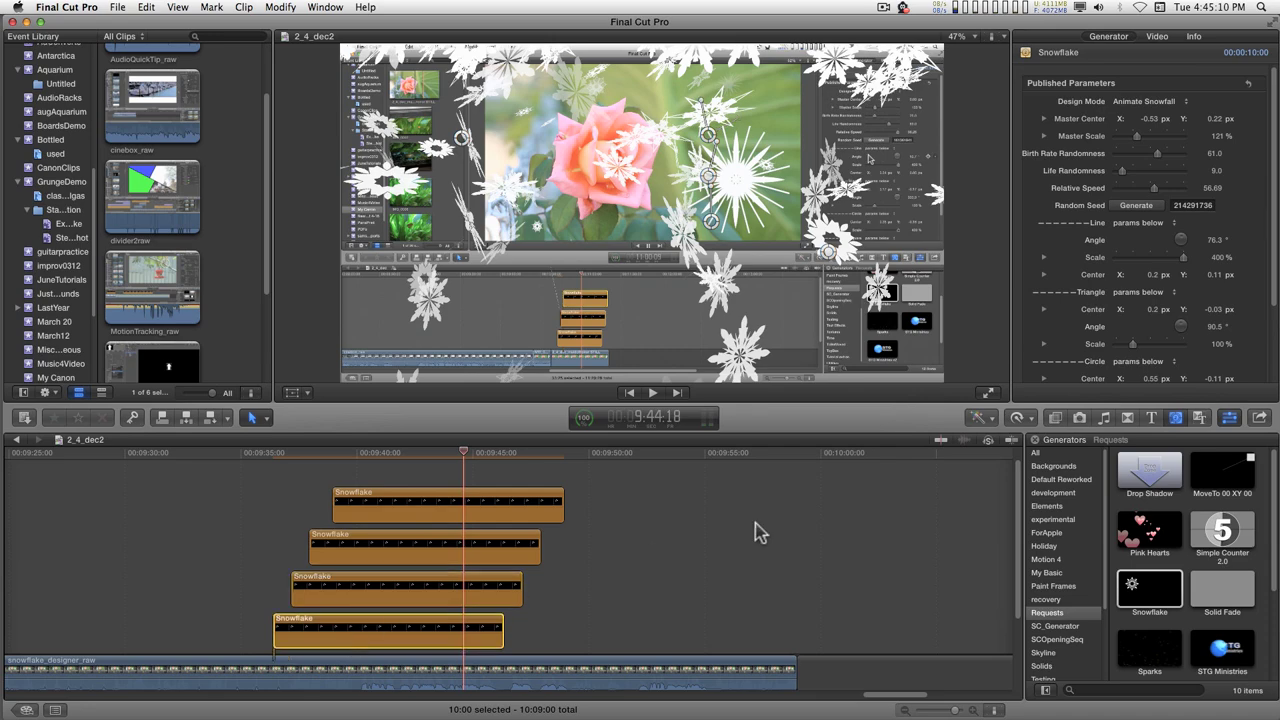
{"action": "left_click", "coordinate": [1128, 206]}
{"action": "left_click", "coordinate": [1136, 205]}
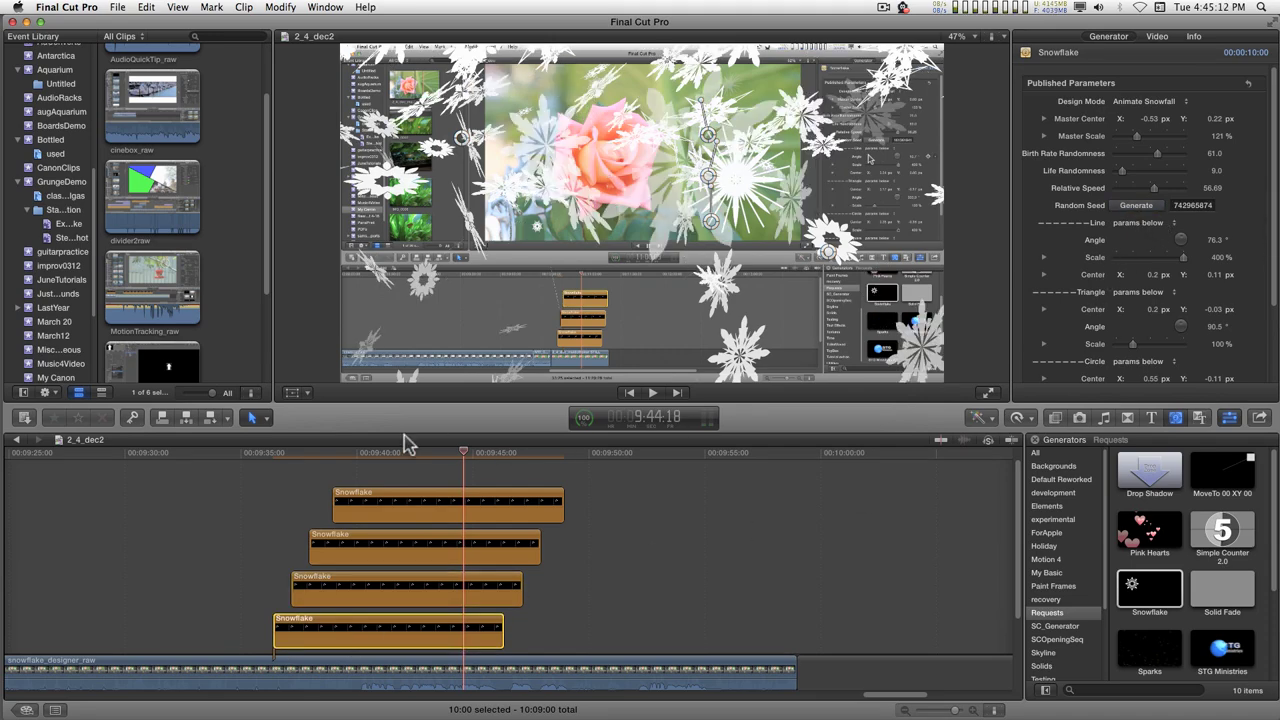
{"action": "left_click_drag", "start_coordinate": [463, 460], "coordinate": [363, 458]}
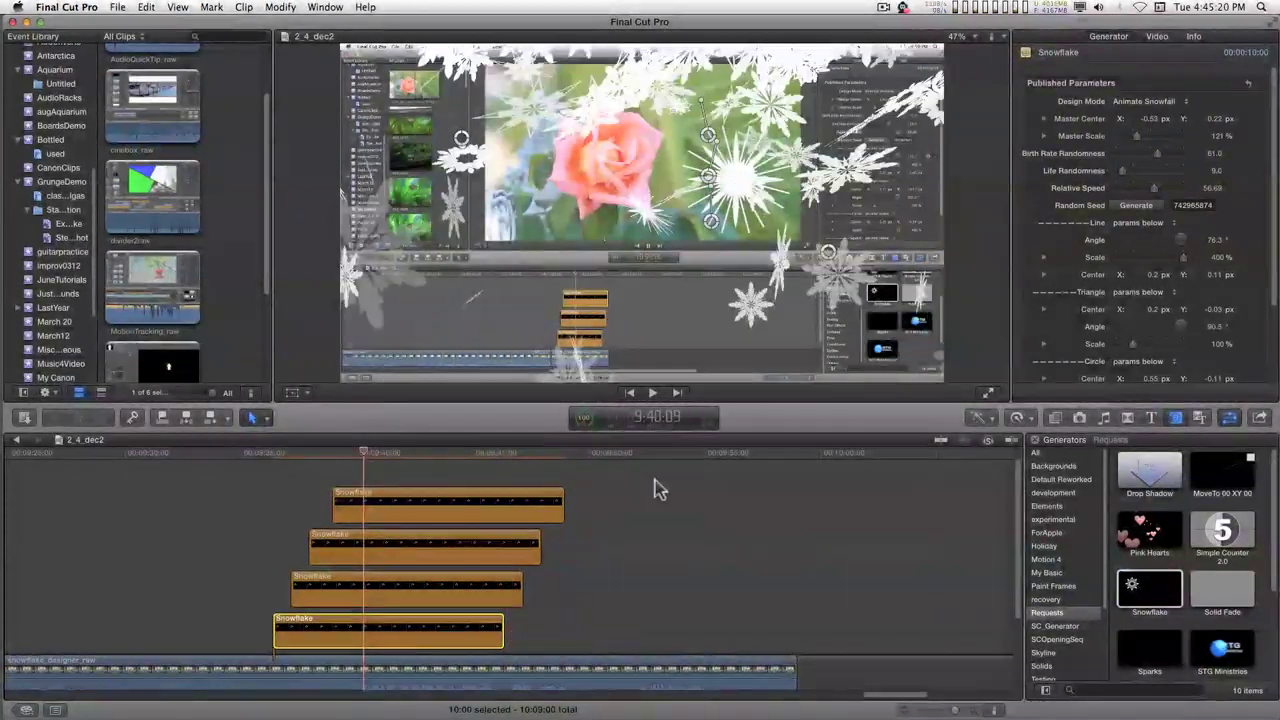